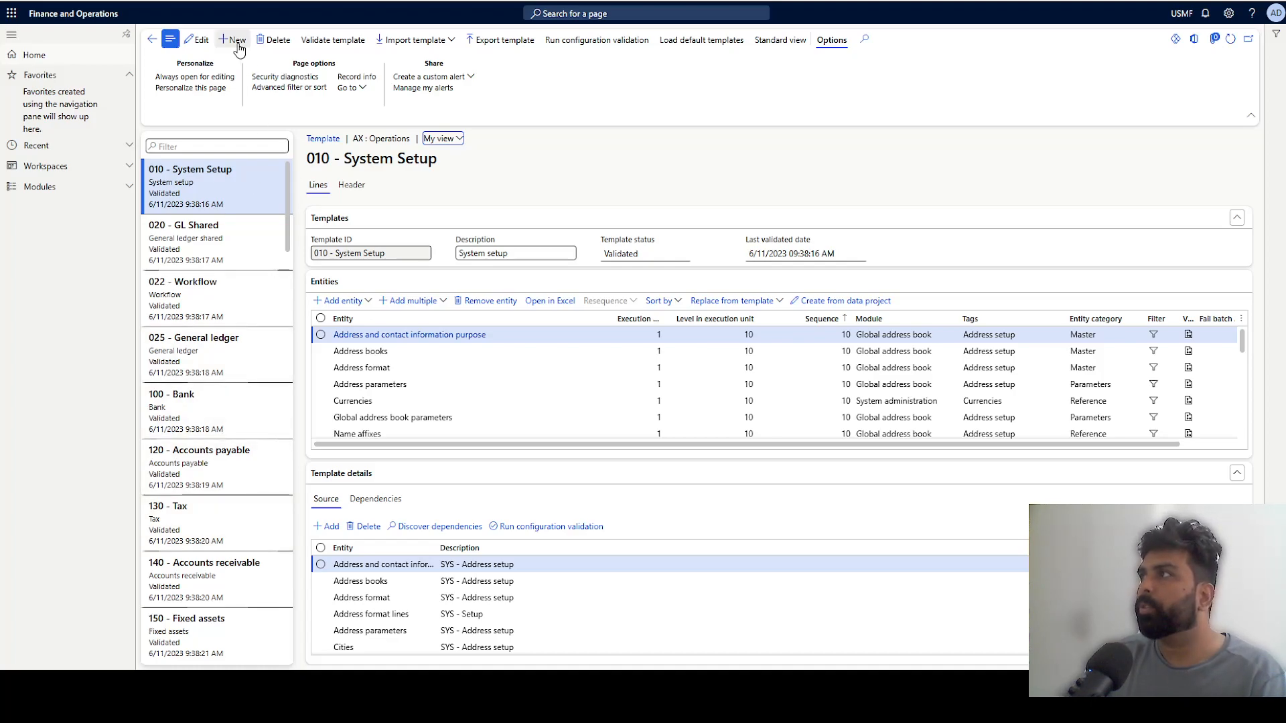
Create a new template with the template ID and description both set to Payments, and save it.
key(alt+n)
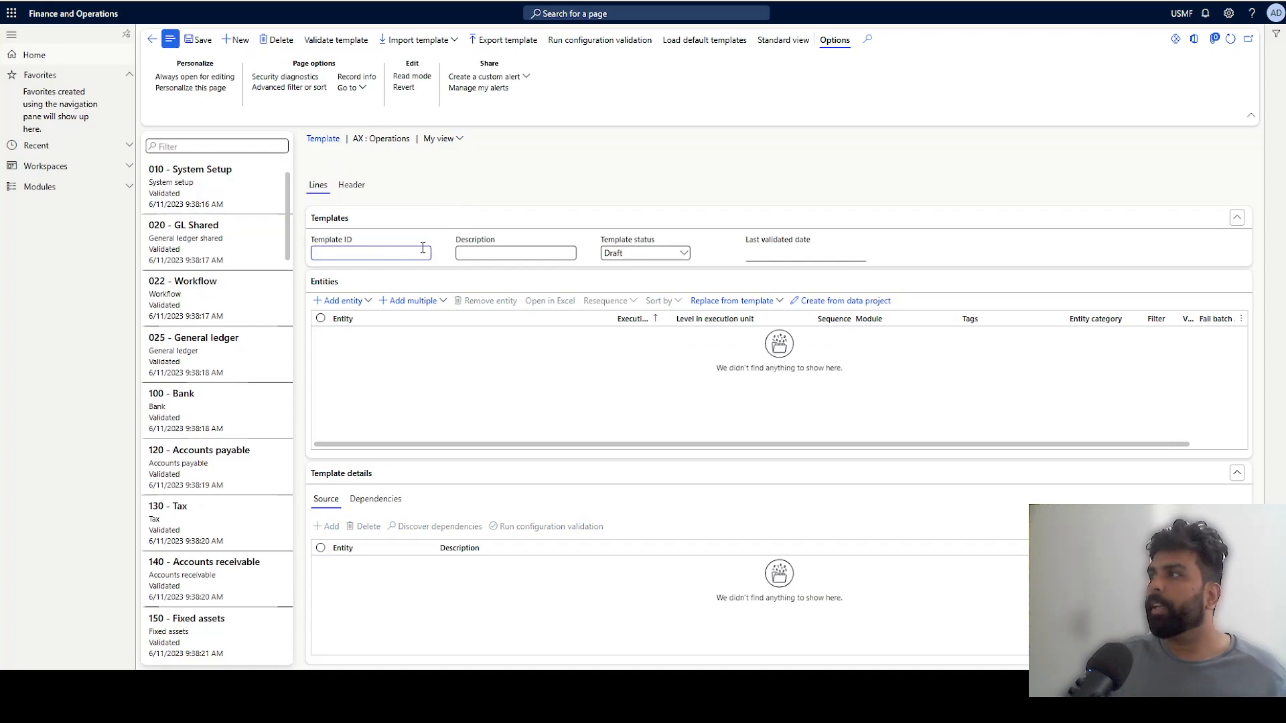
text(Payments)
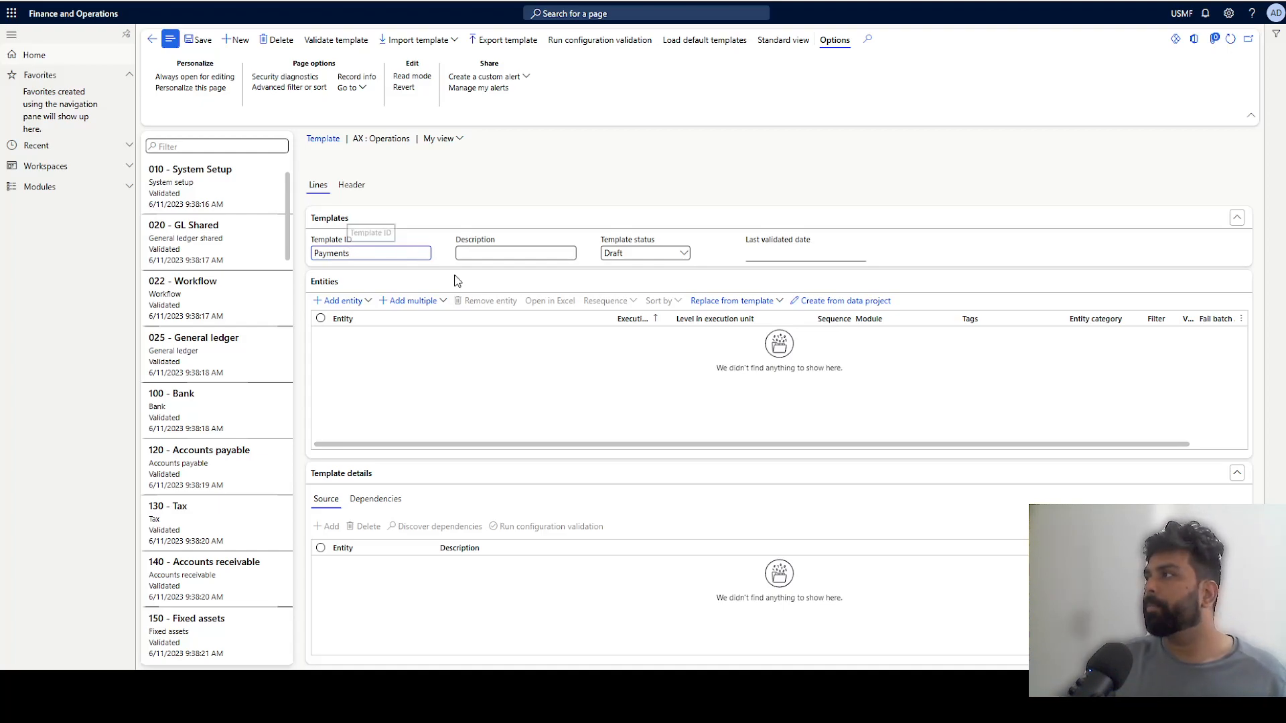
double_click(369, 253)
key(ctrl+c)
click(536, 254)
key(ctrl+v)
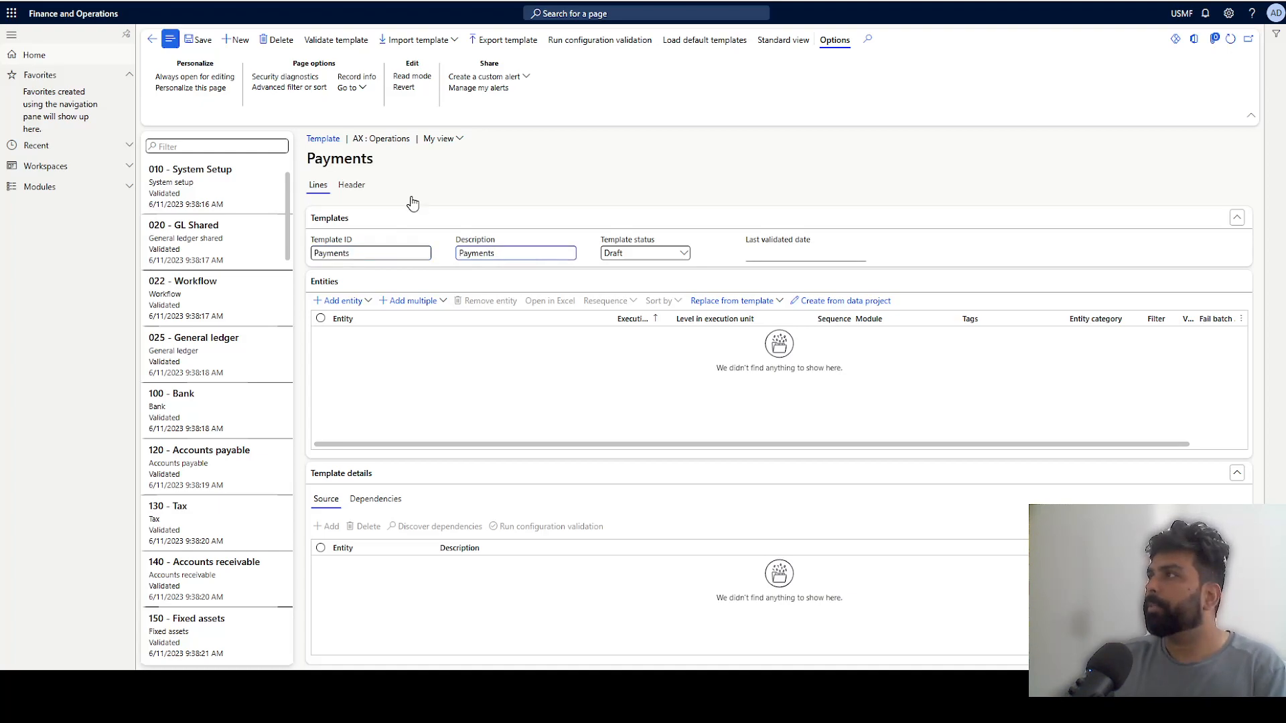
click(198, 40)
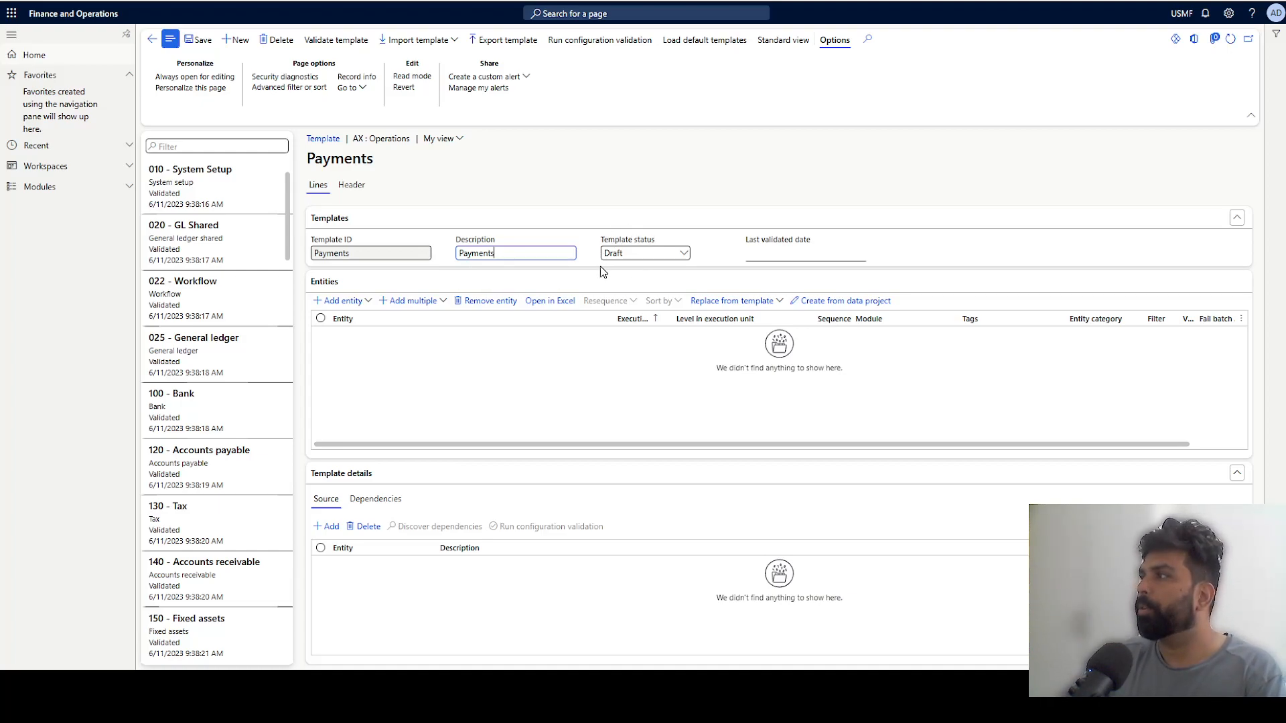
click(362, 306)
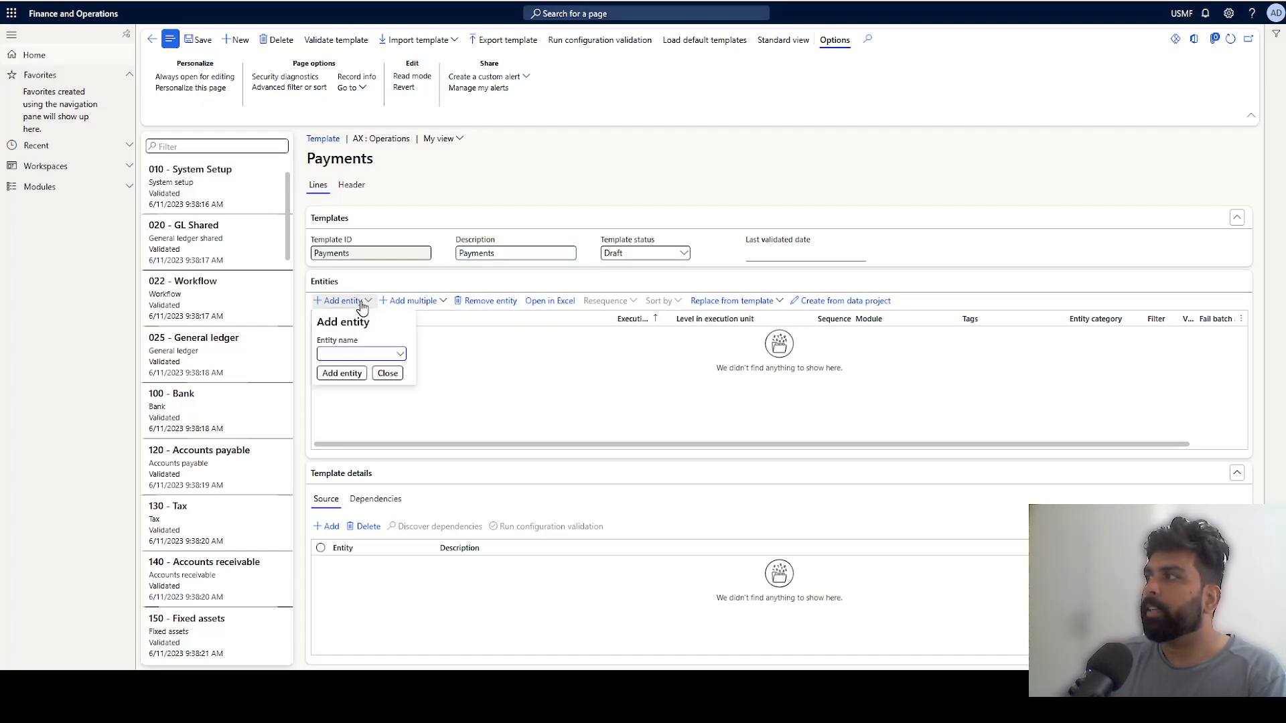
click(434, 307)
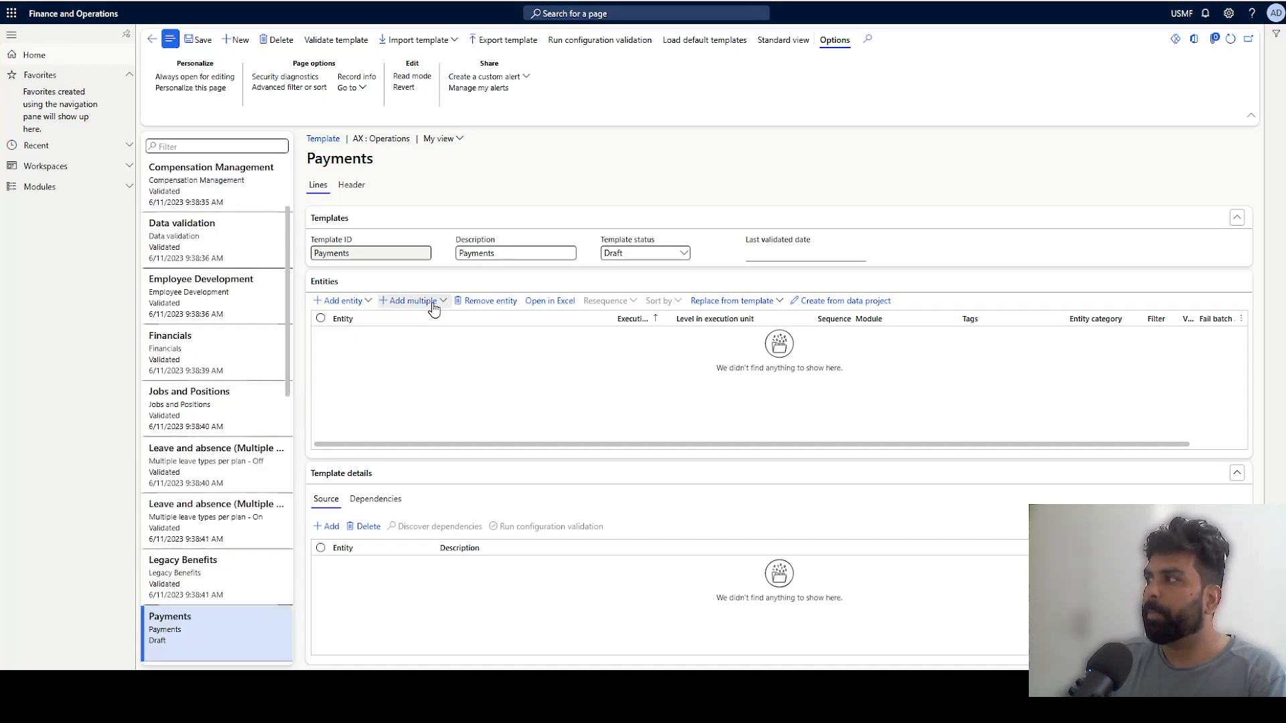
click(434, 307)
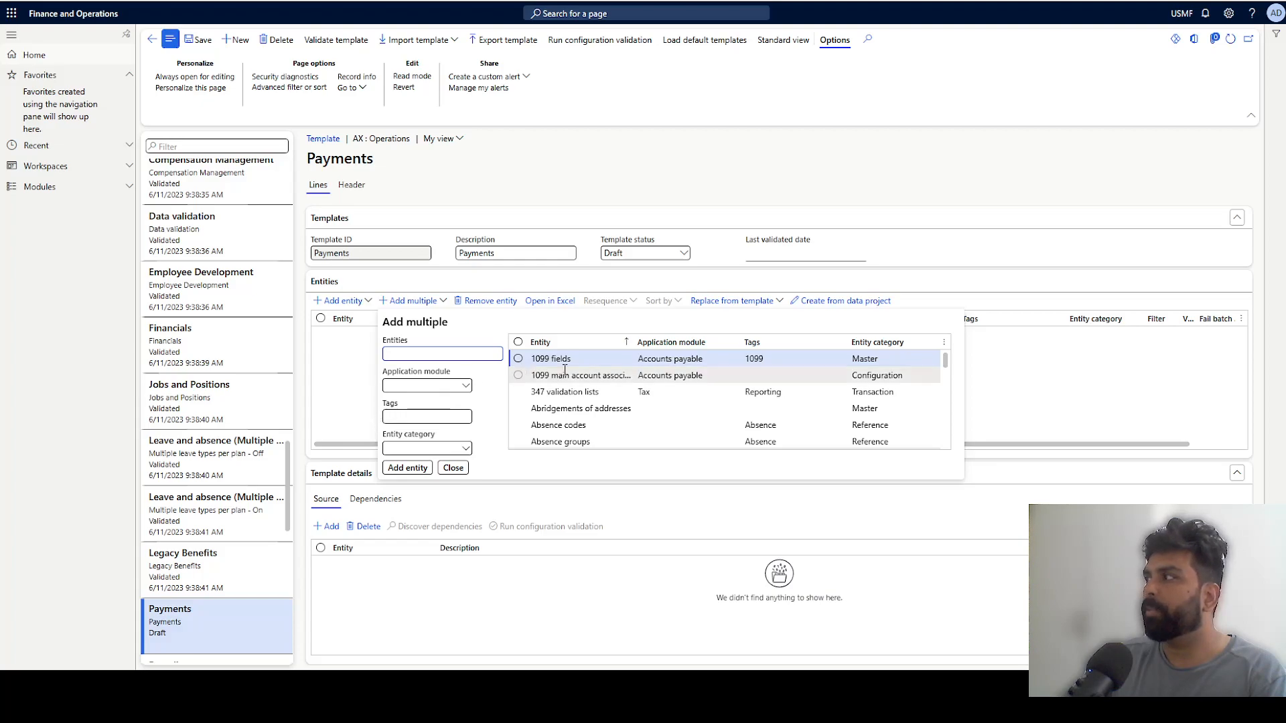
click(336, 379)
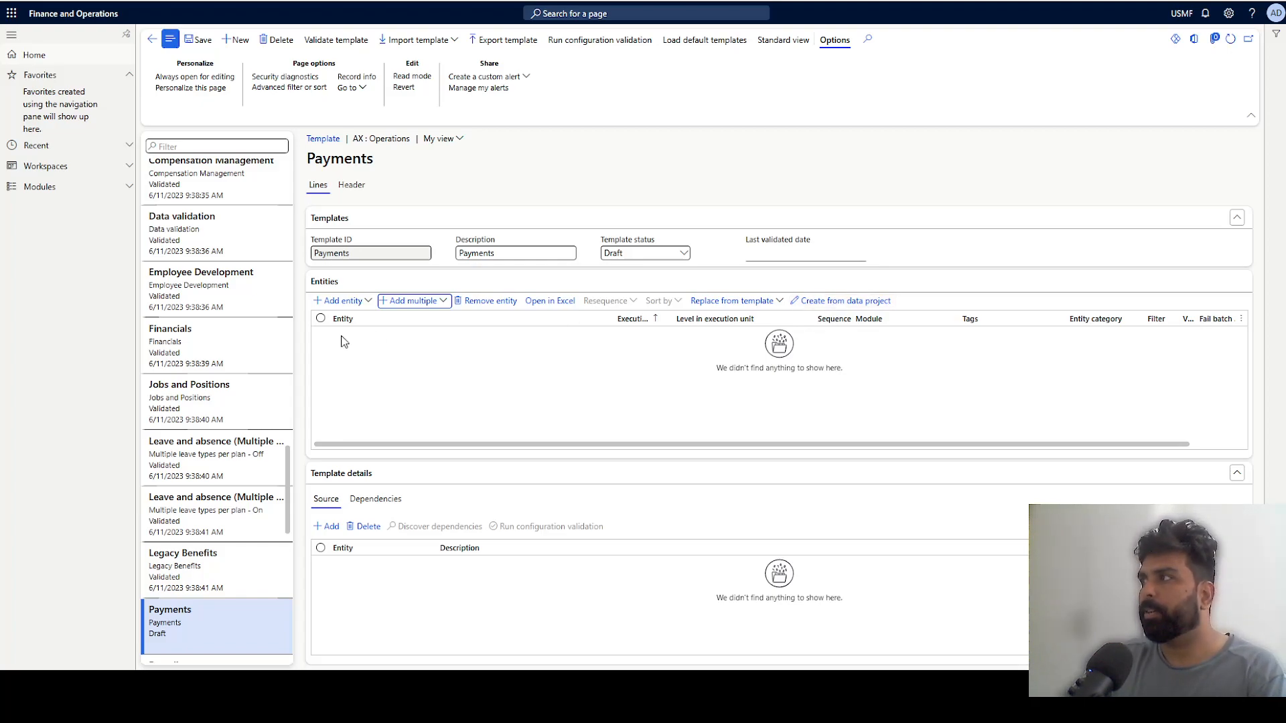
Add the Payment days CDS entity to the Payments template.
click(343, 300)
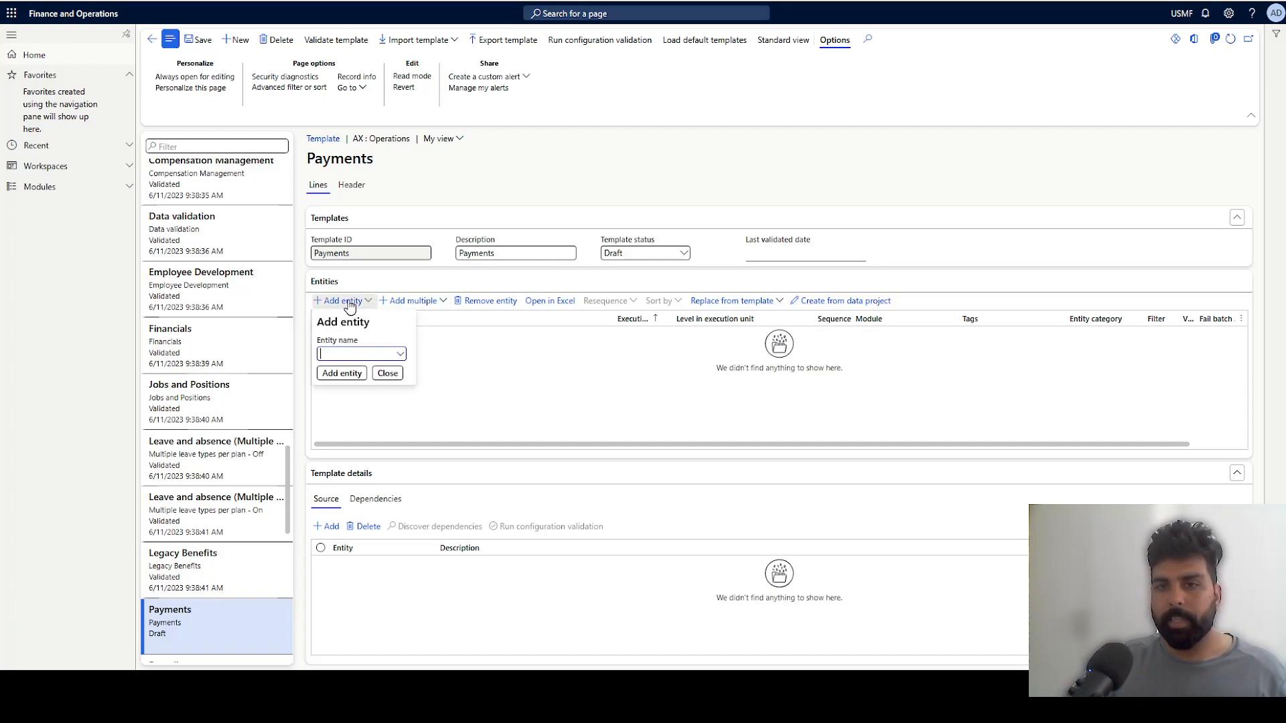
text(pa)
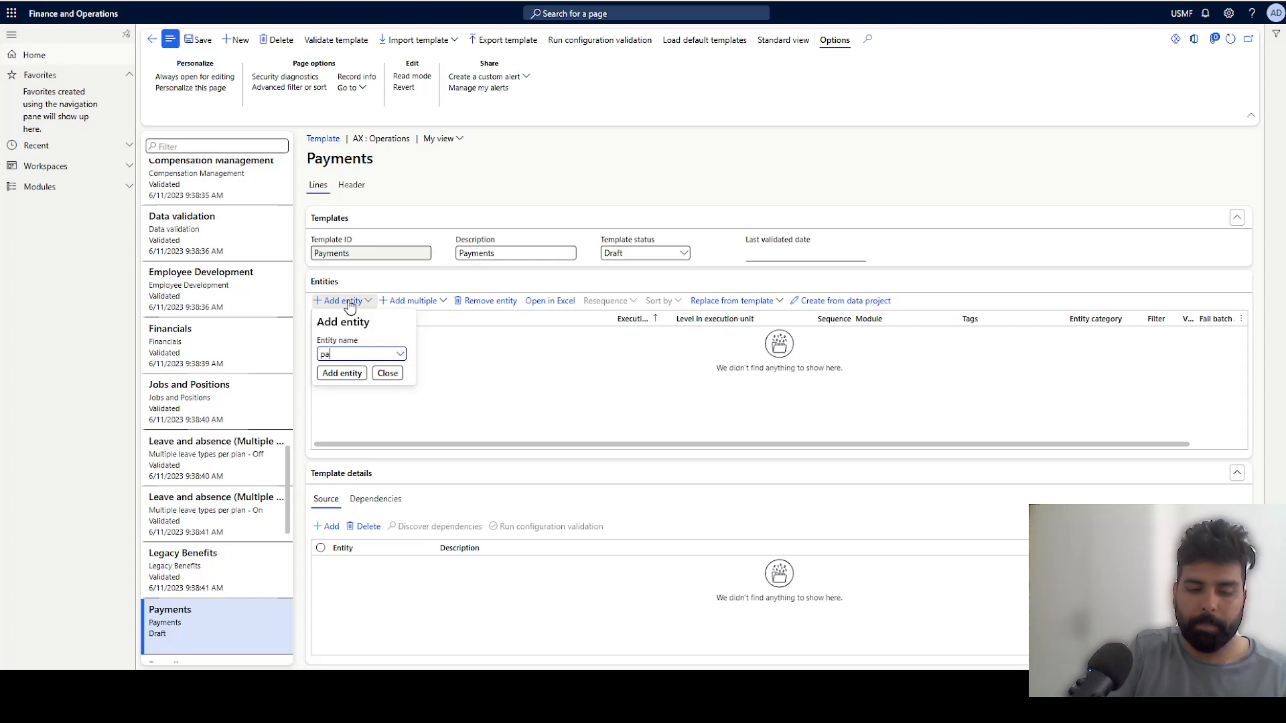
text(yment day)
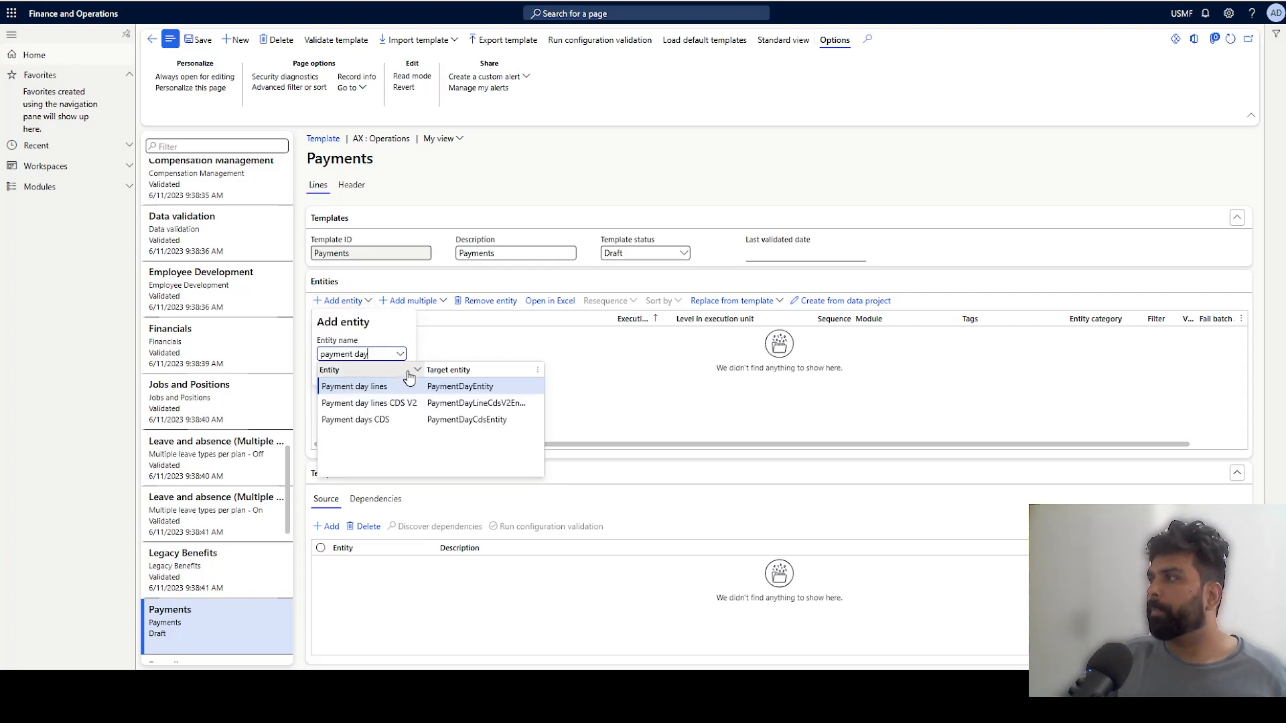
click(370, 420)
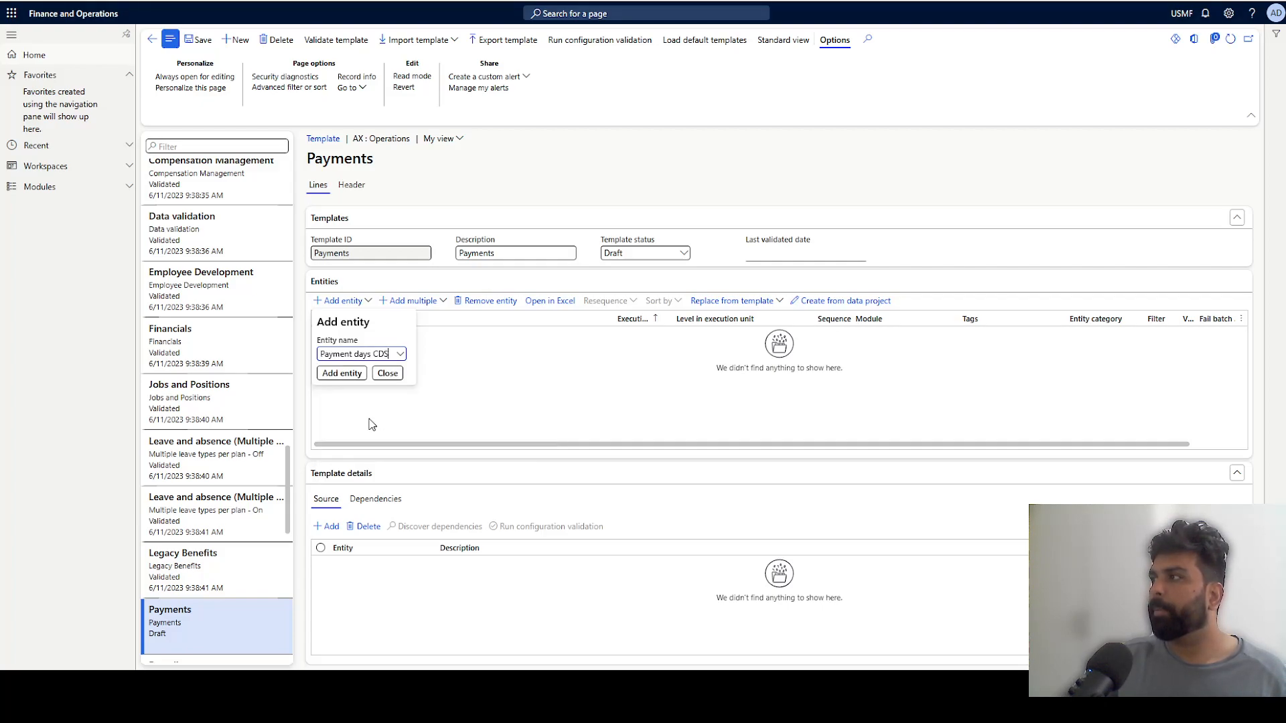
click(339, 377)
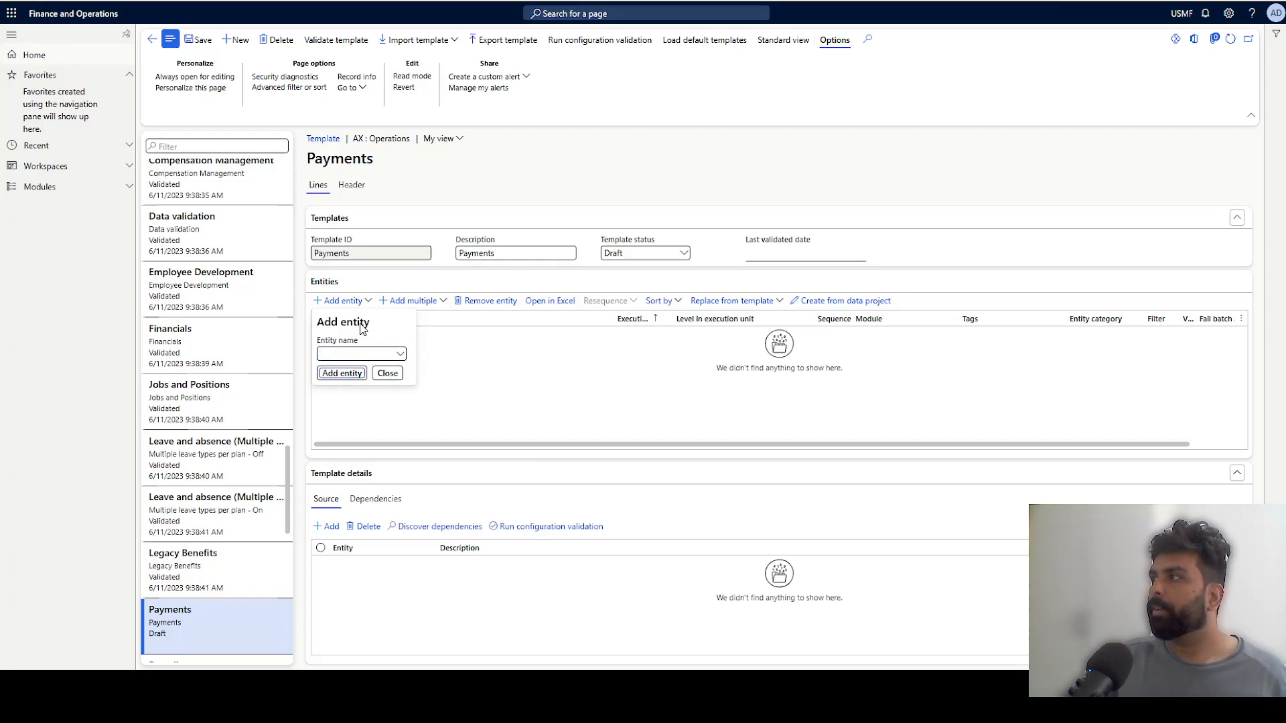
Find the payment day entities and add Payment day lines CDS V2 to the Payments template.
click(400, 355)
text(payment lin)
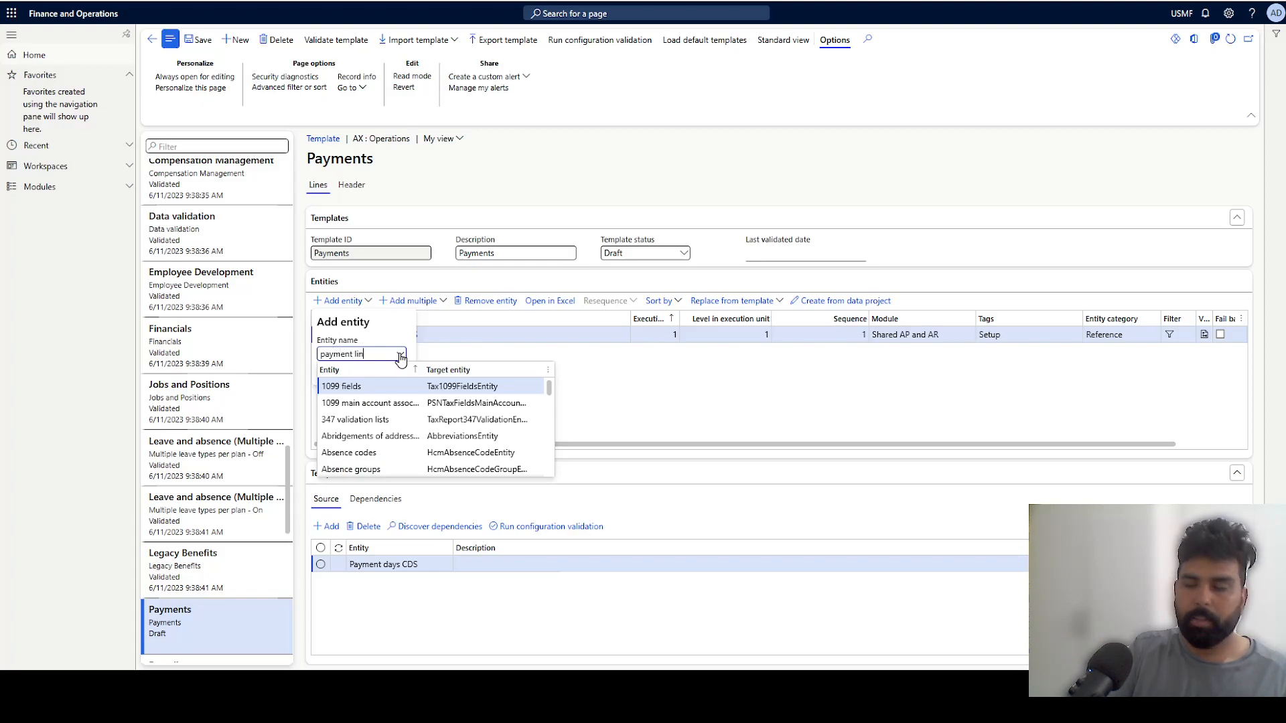
text(e)
key(BackSpace)
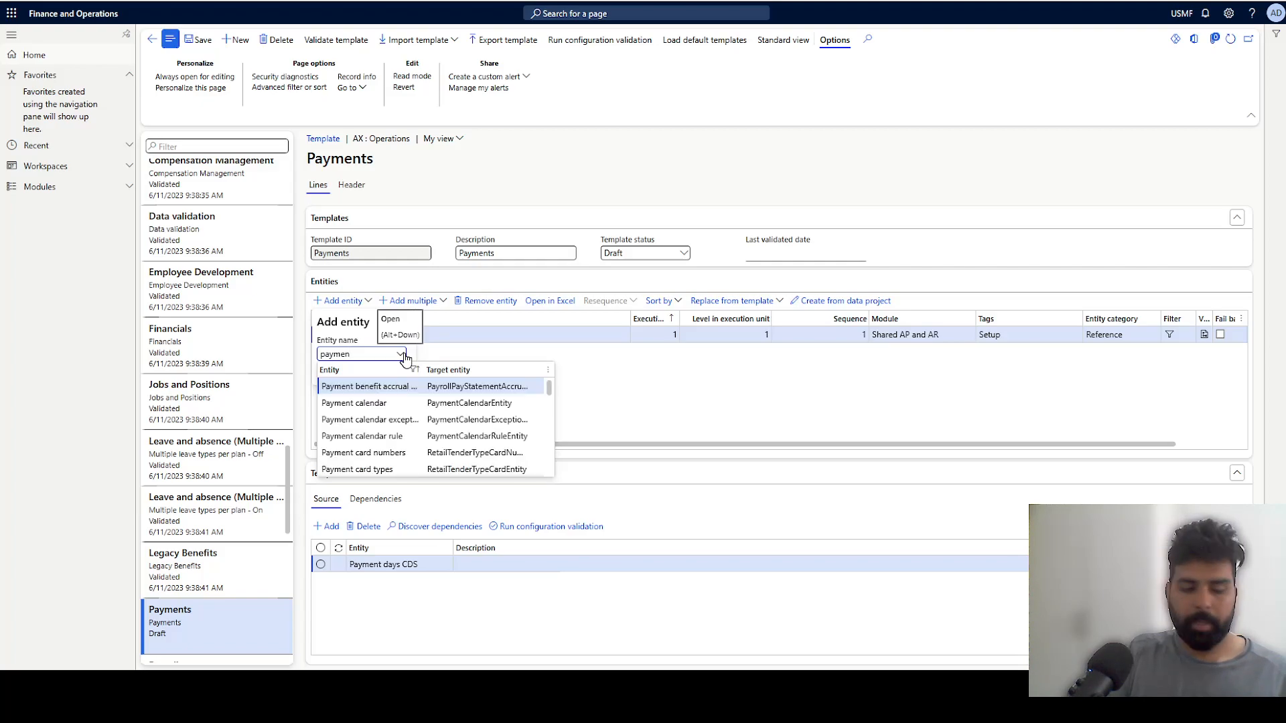
text(t day)
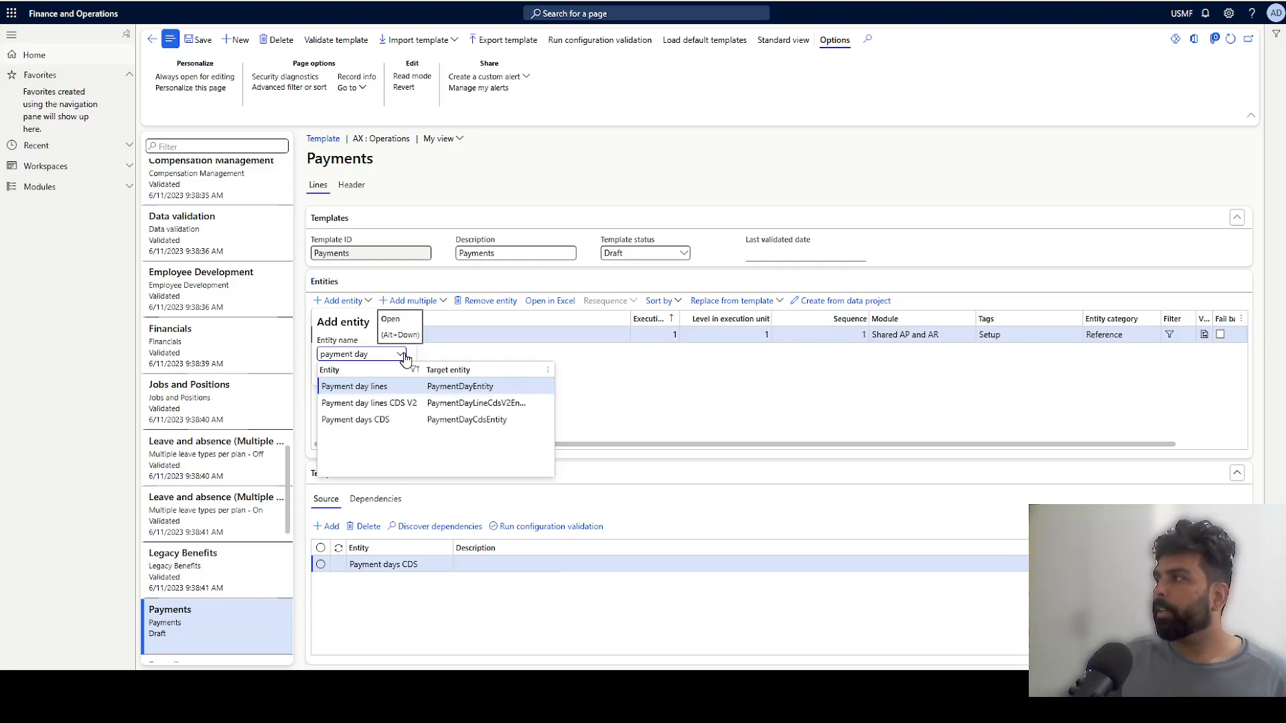
click(375, 387)
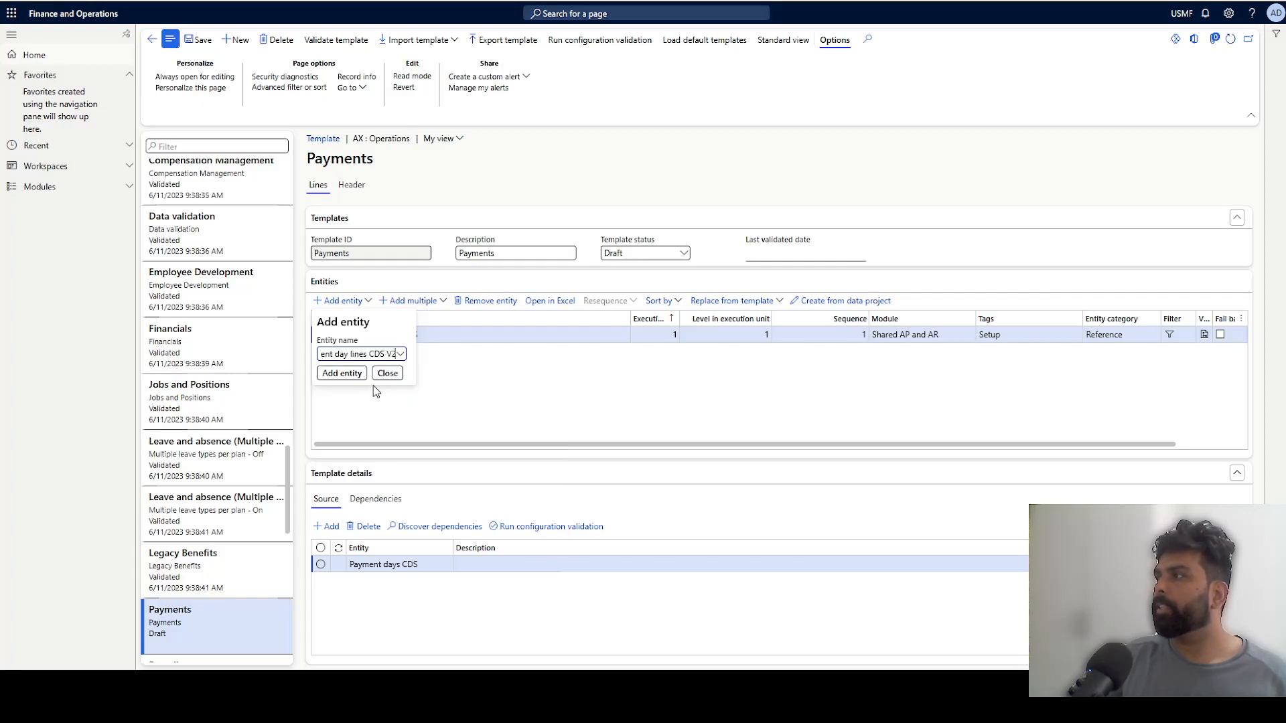
click(355, 379)
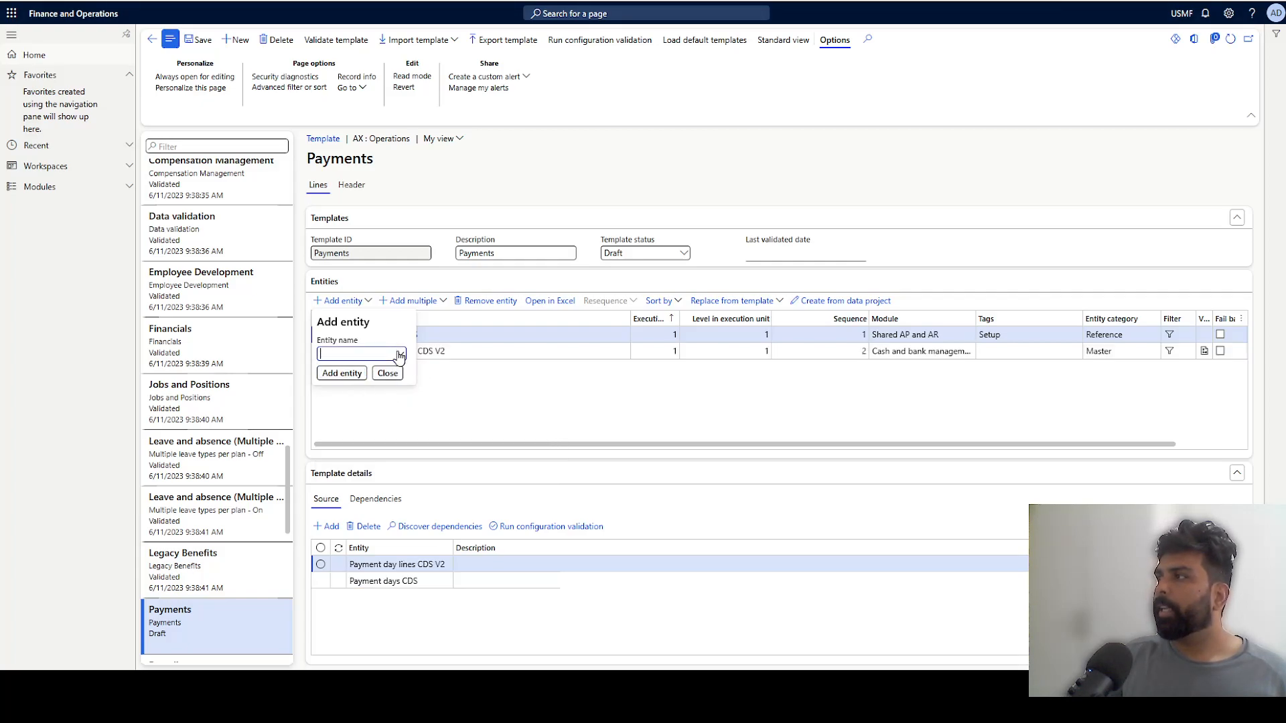
Add the Payment schedule entity to the Payments template.
click(400, 354)
text(pa)
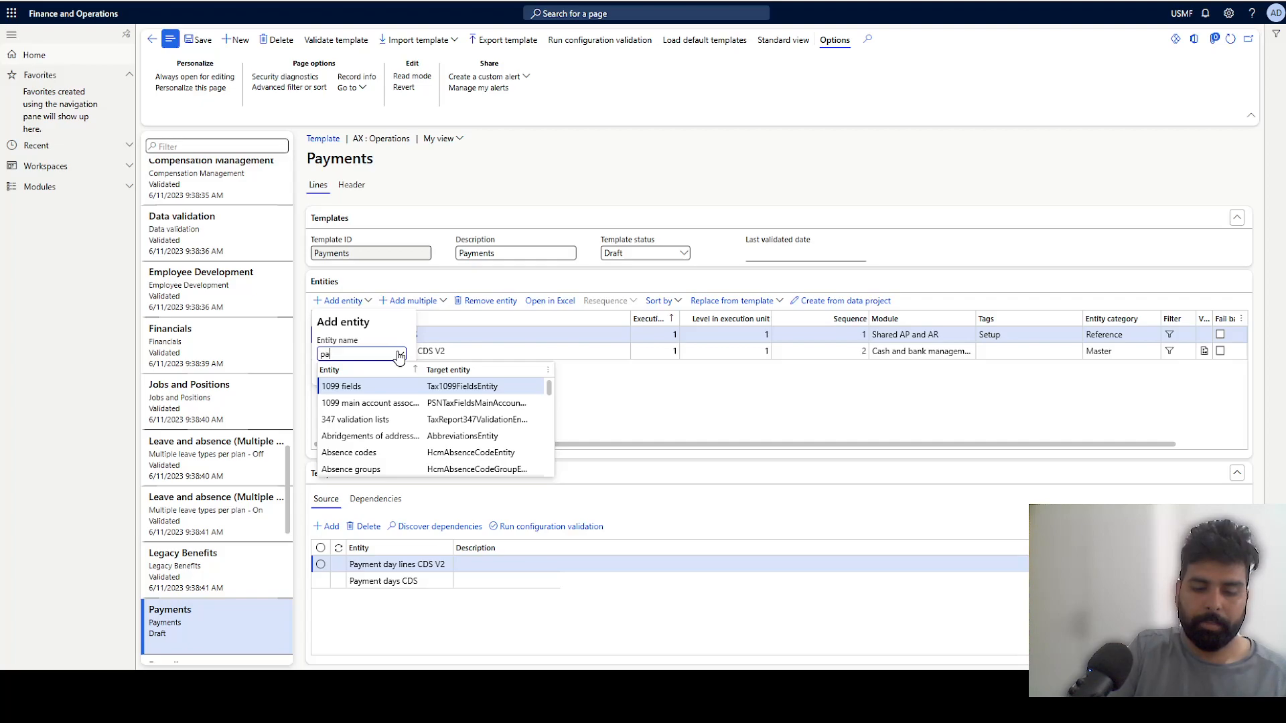
text(yment sch)
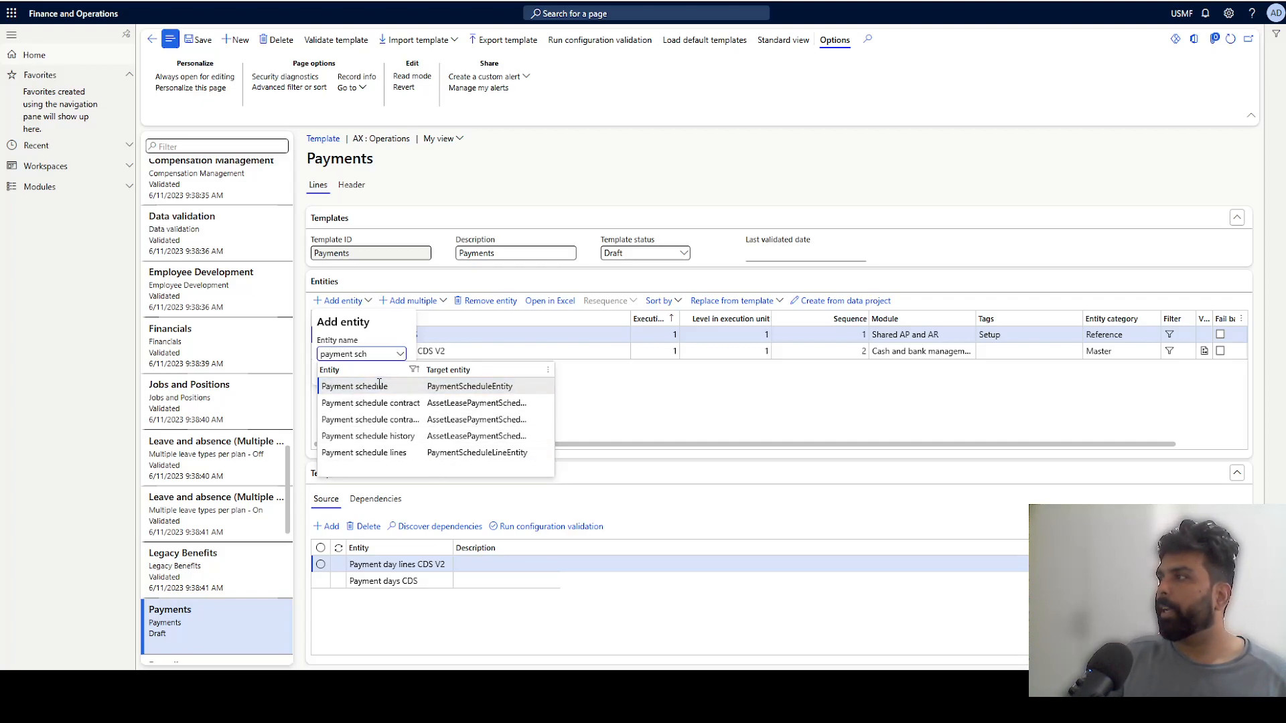
click(422, 386)
click(343, 374)
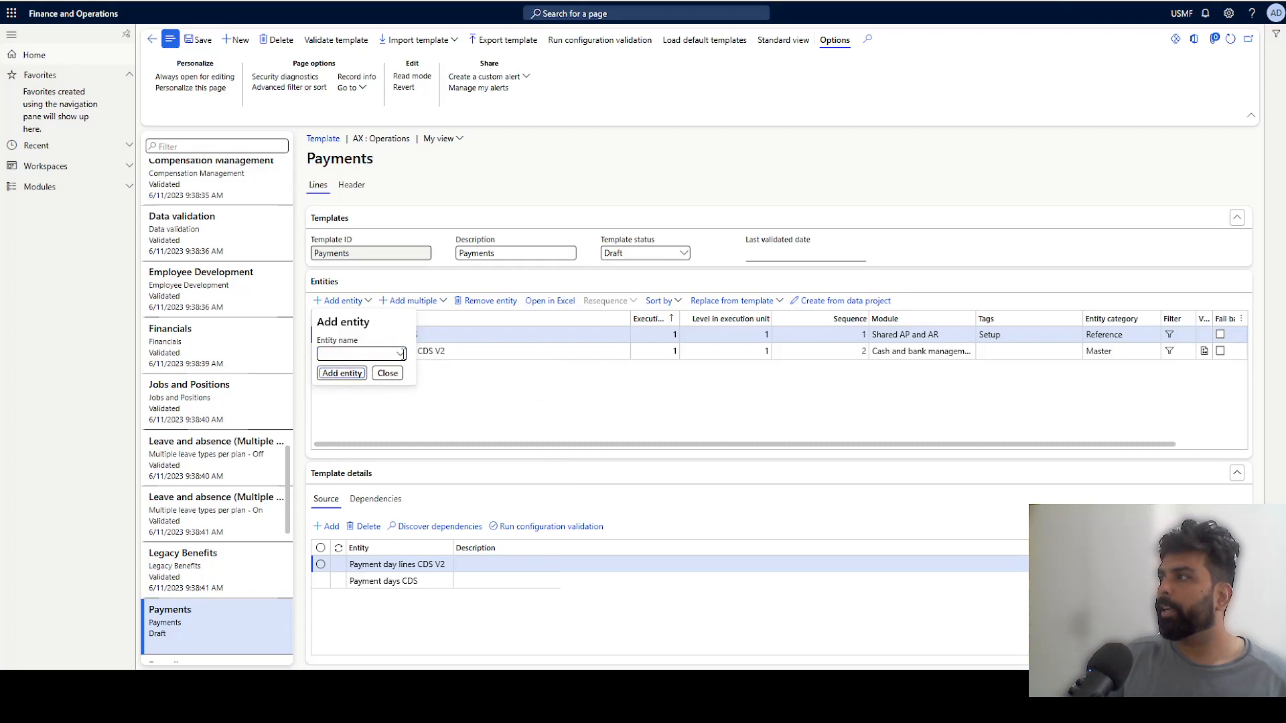
Add the Payment schedule lines entity to the Payments template.
click(400, 354)
text(p)
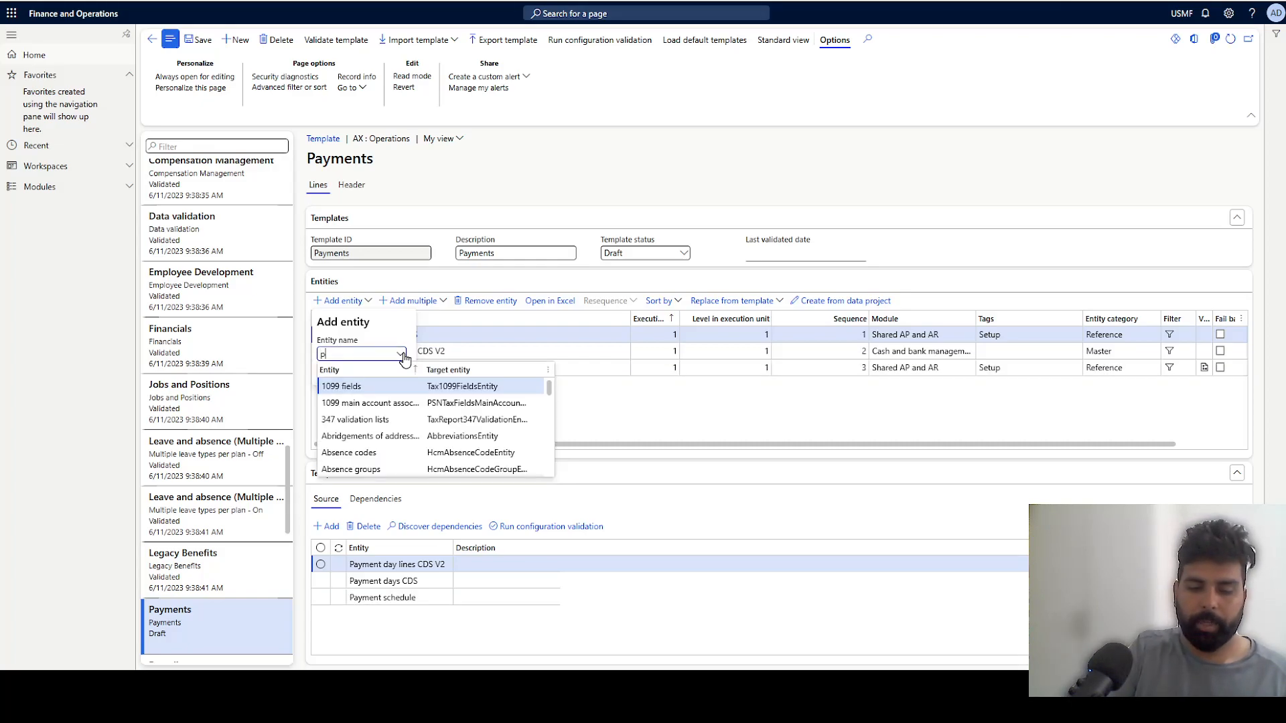
text(ayment sch)
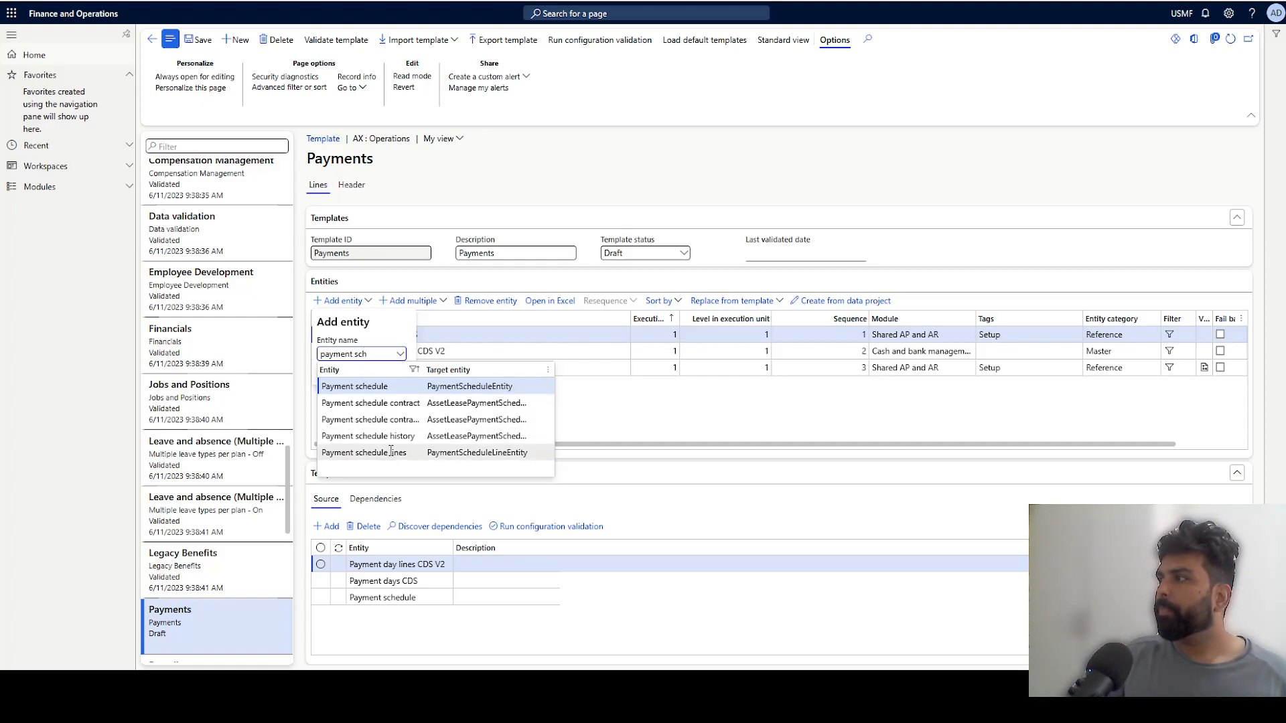
click(355, 453)
click(352, 373)
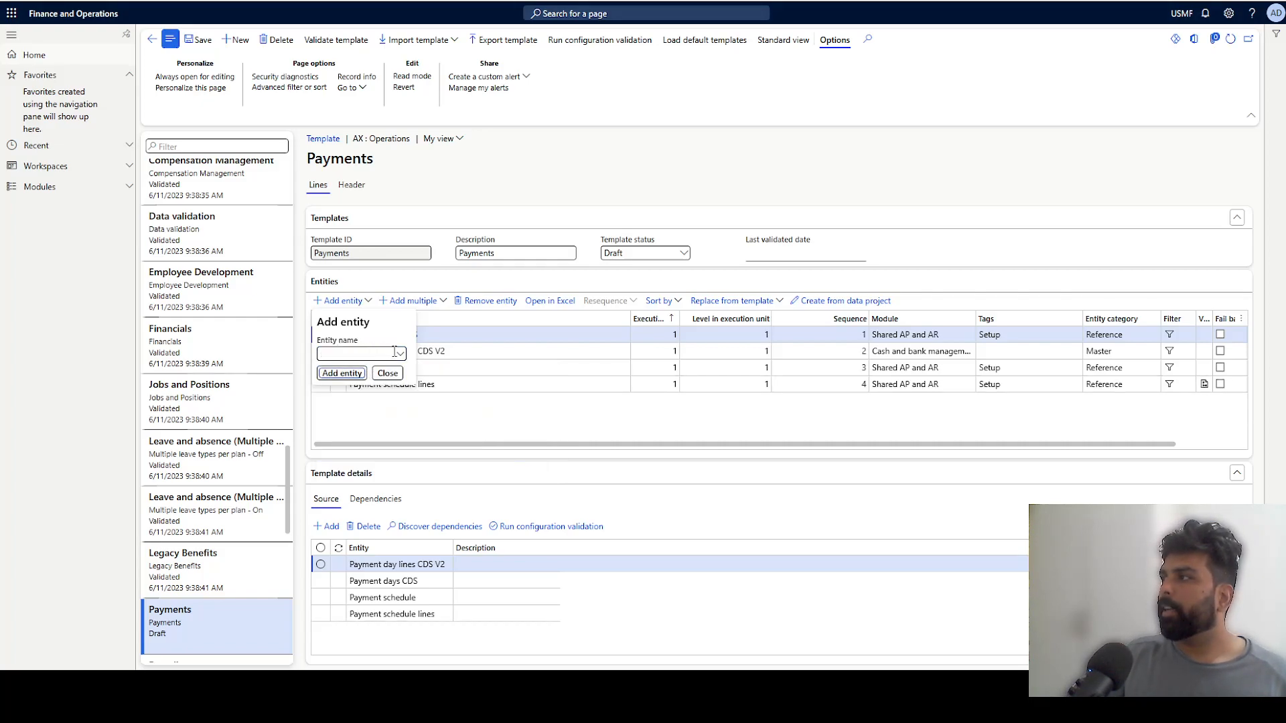
Add the Terms of payment entity to the Payments template and finish adding entities.
click(399, 355)
text(term)
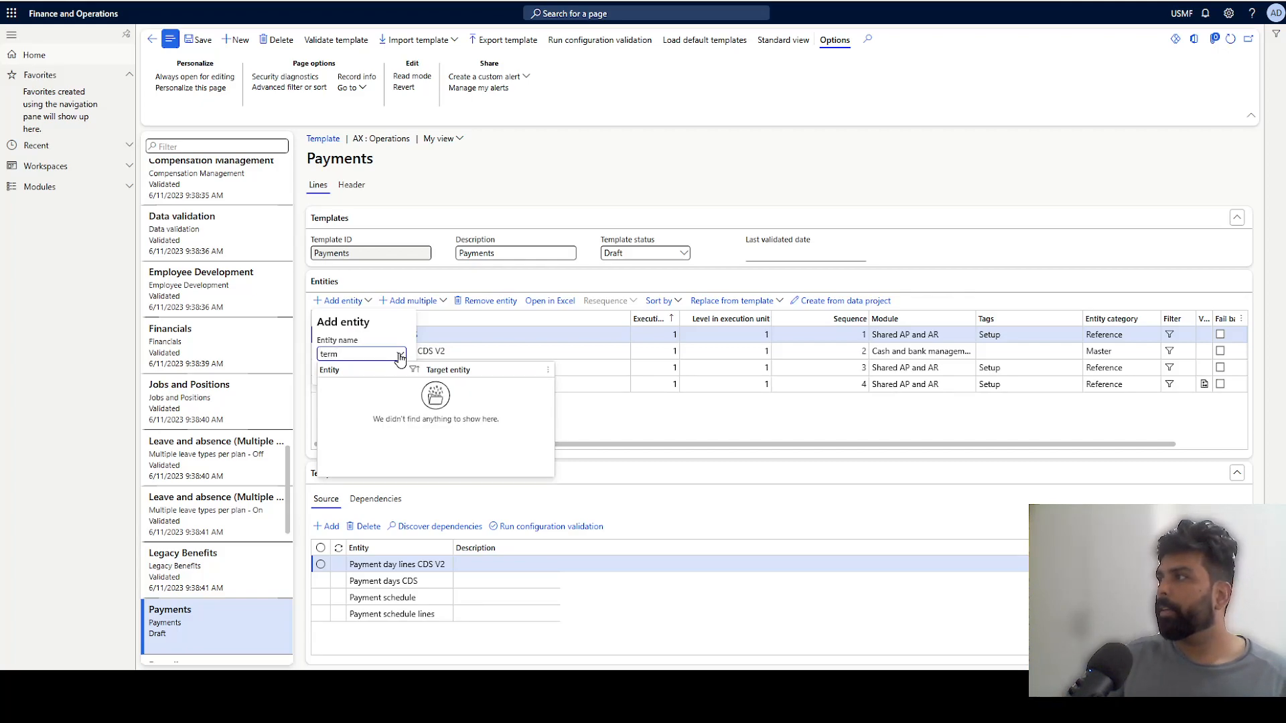
key(BackSpace)
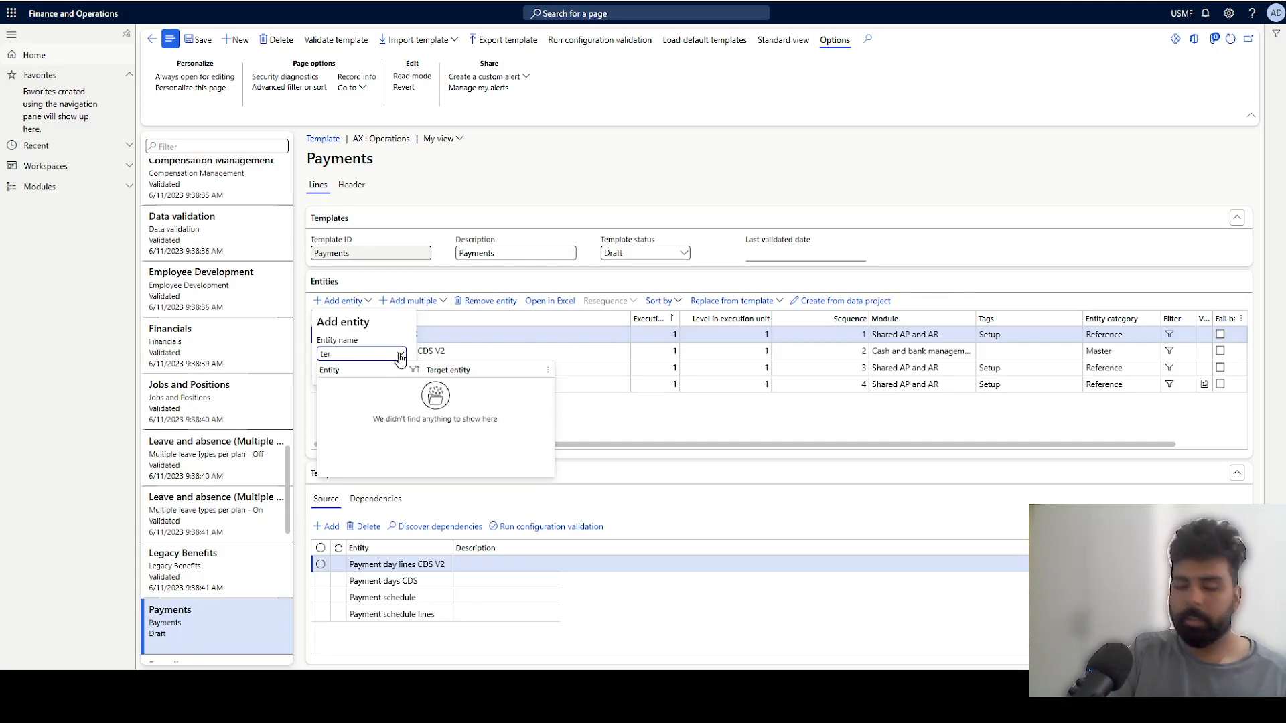
text(m)
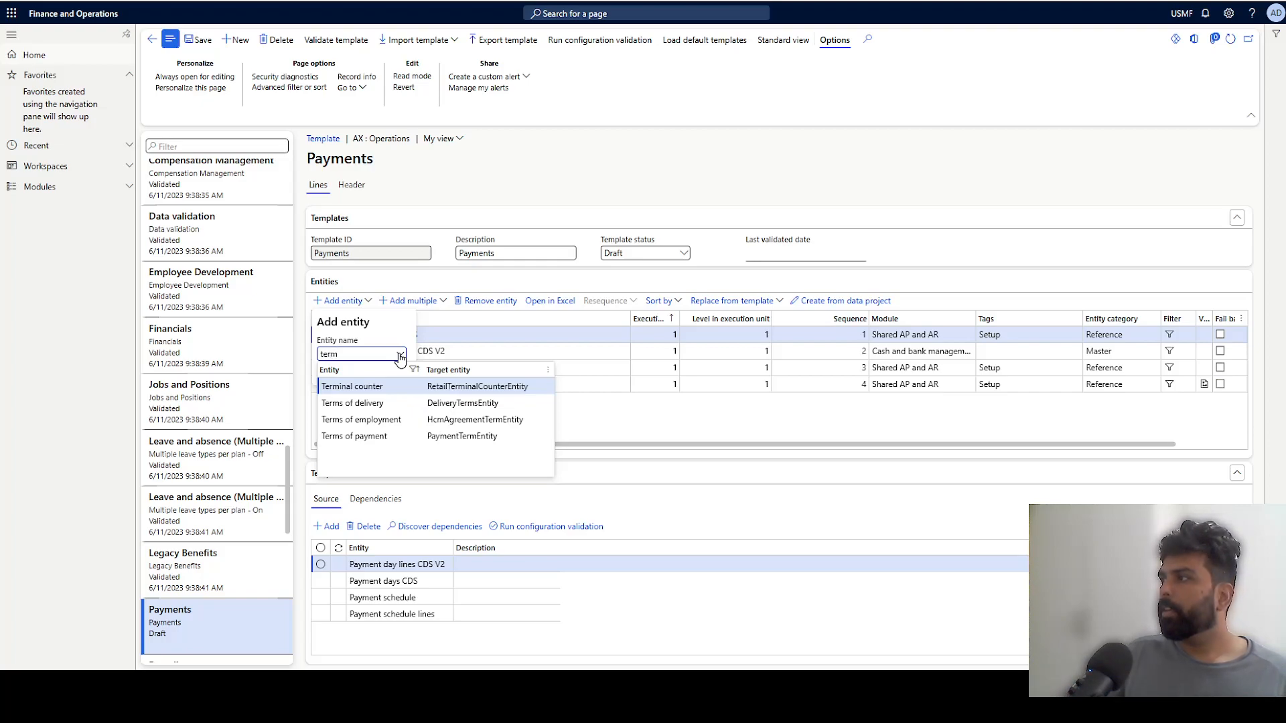
click(375, 436)
click(342, 374)
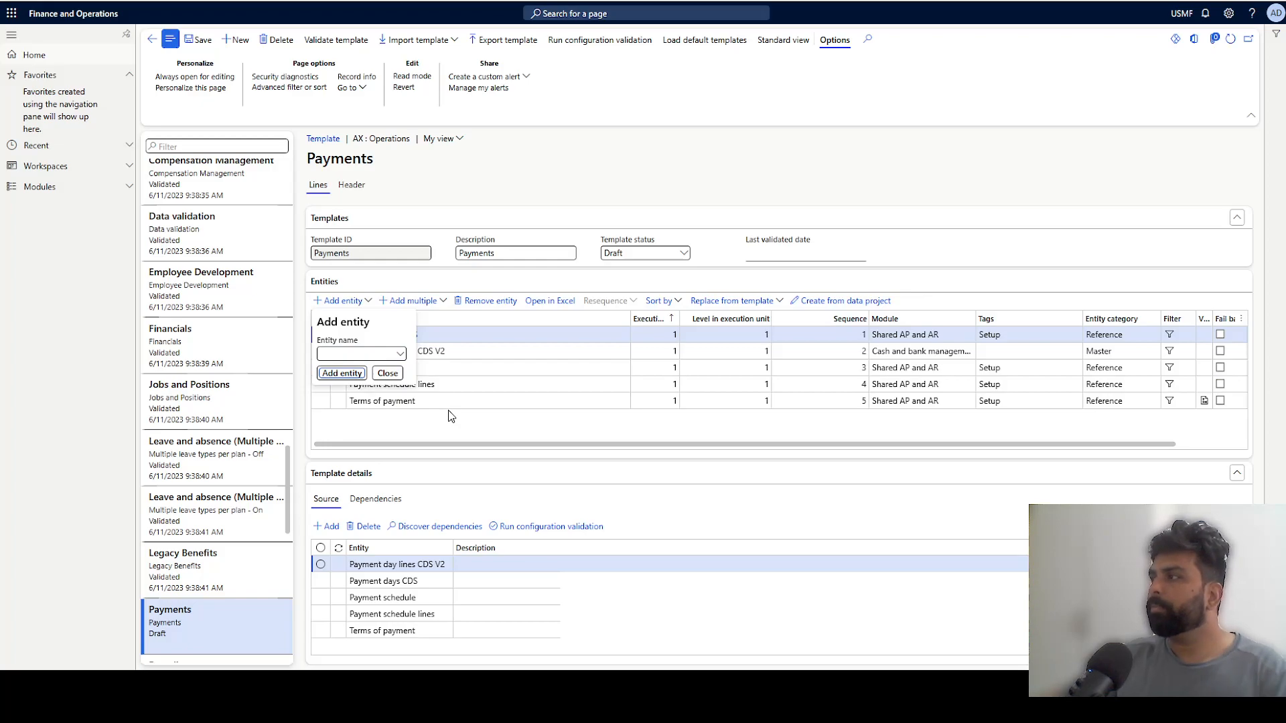
click(532, 429)
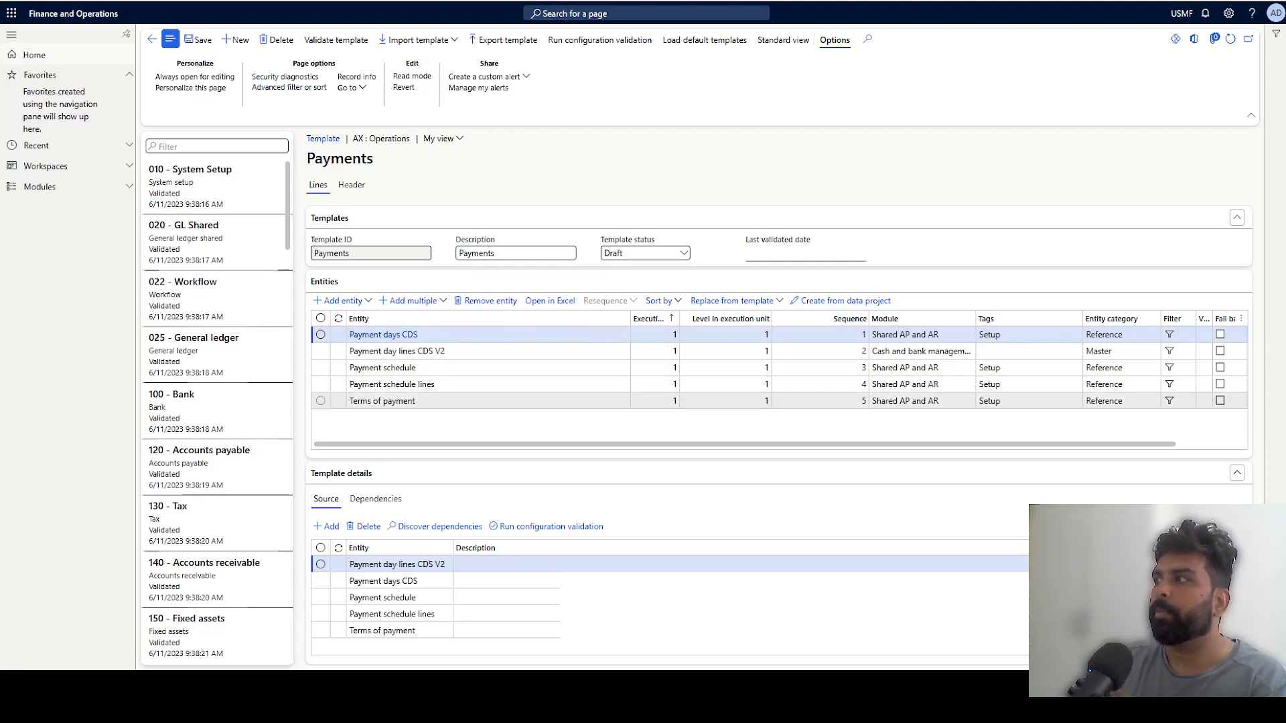
Set the level in execution unit to 10 for the Payment days CDS and Payment day lines CDS V2 entities.
mouse_move(488, 401)
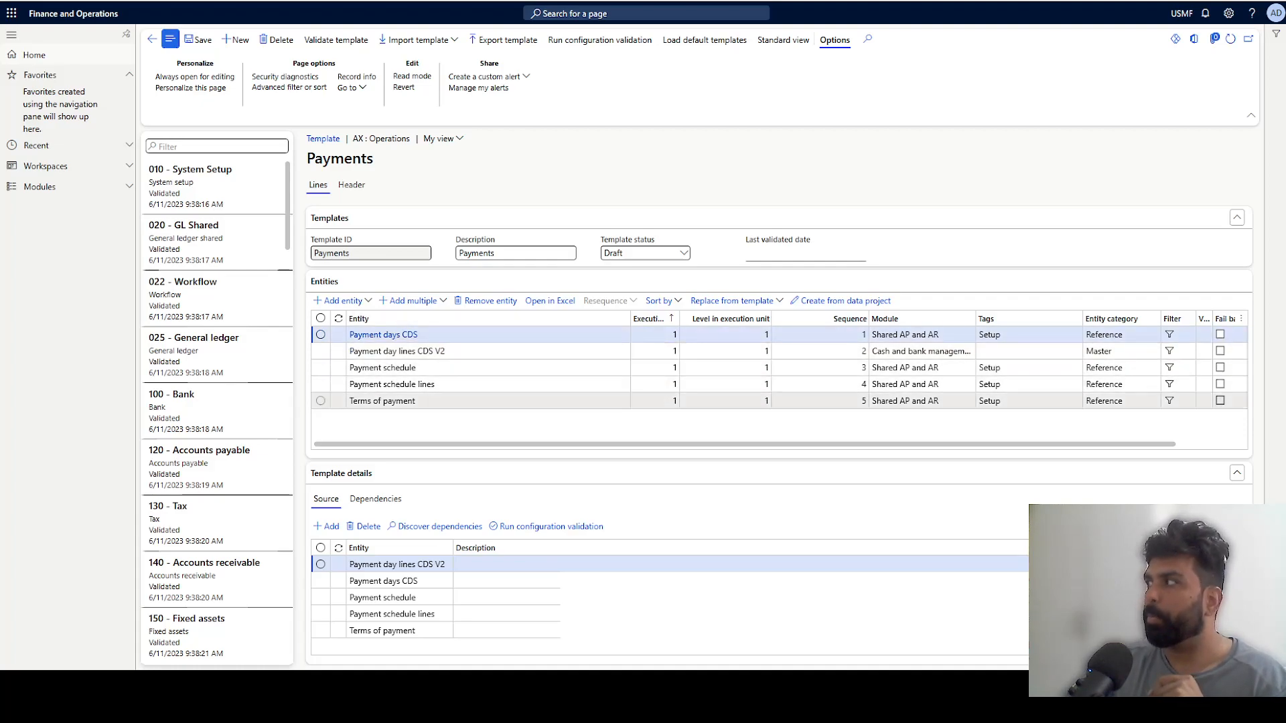
click(744, 336)
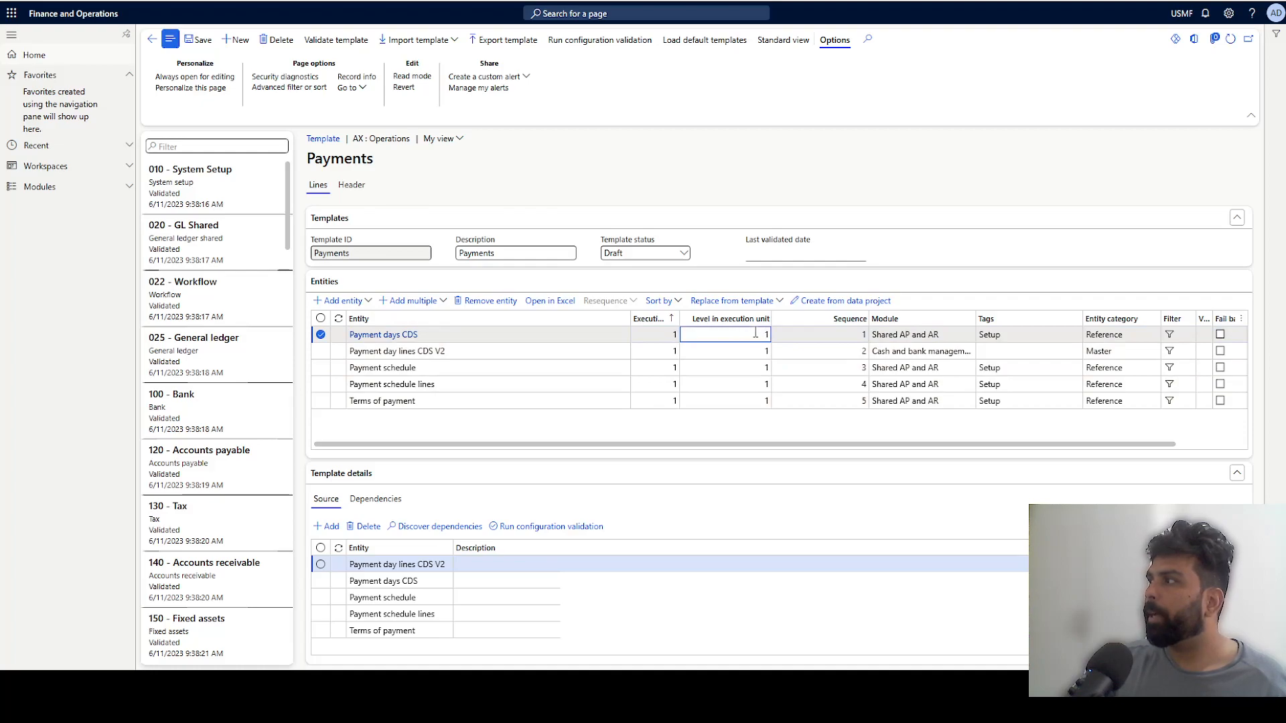
text(10)
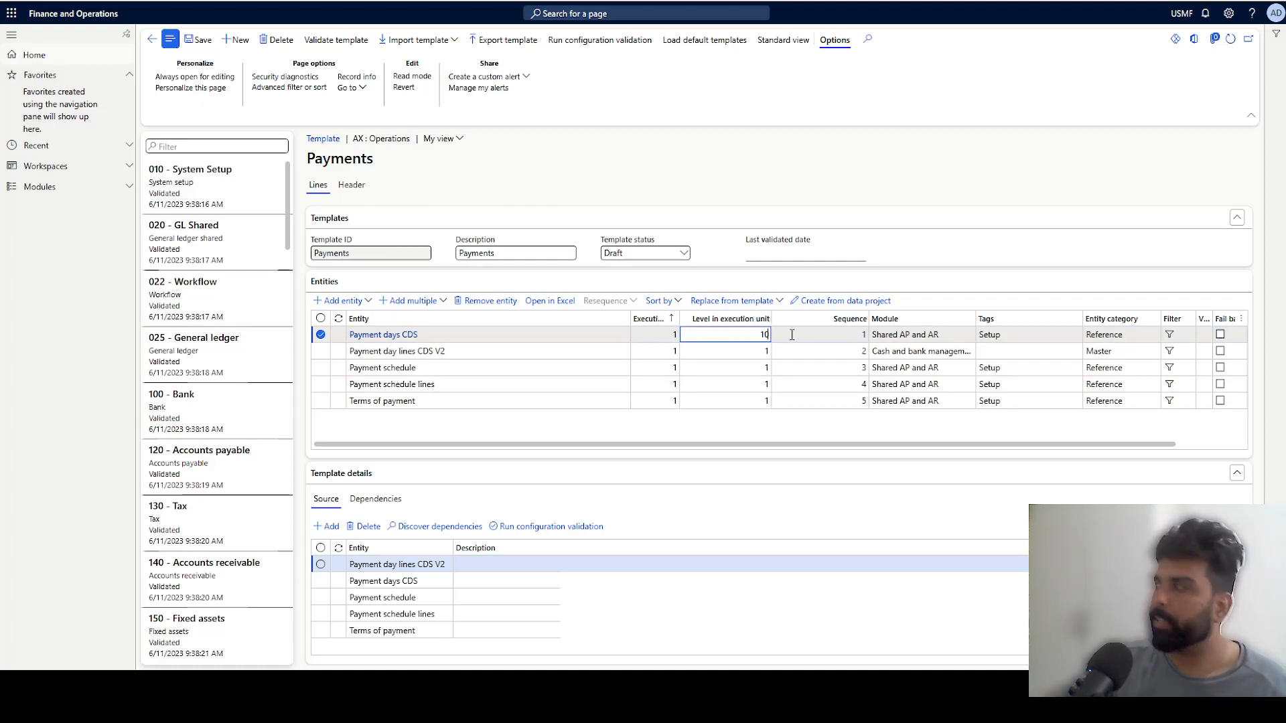
click(758, 352)
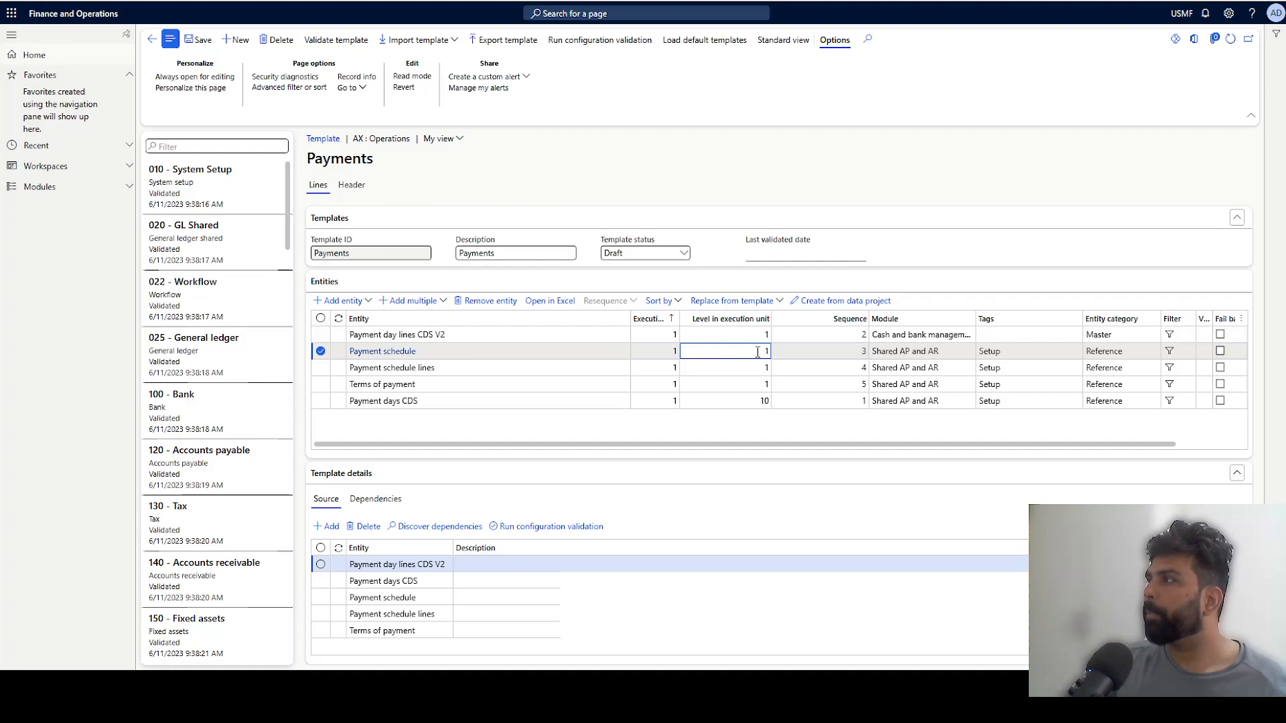
click(767, 335)
text(10)
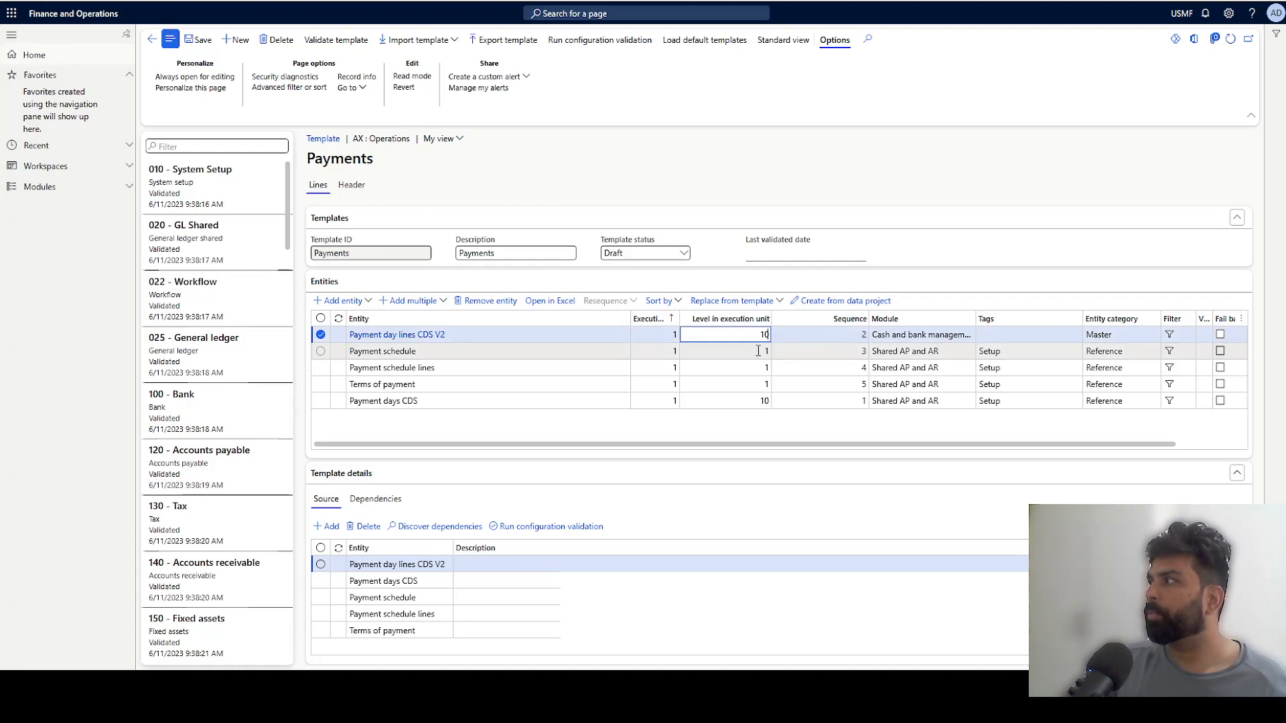
click(760, 350)
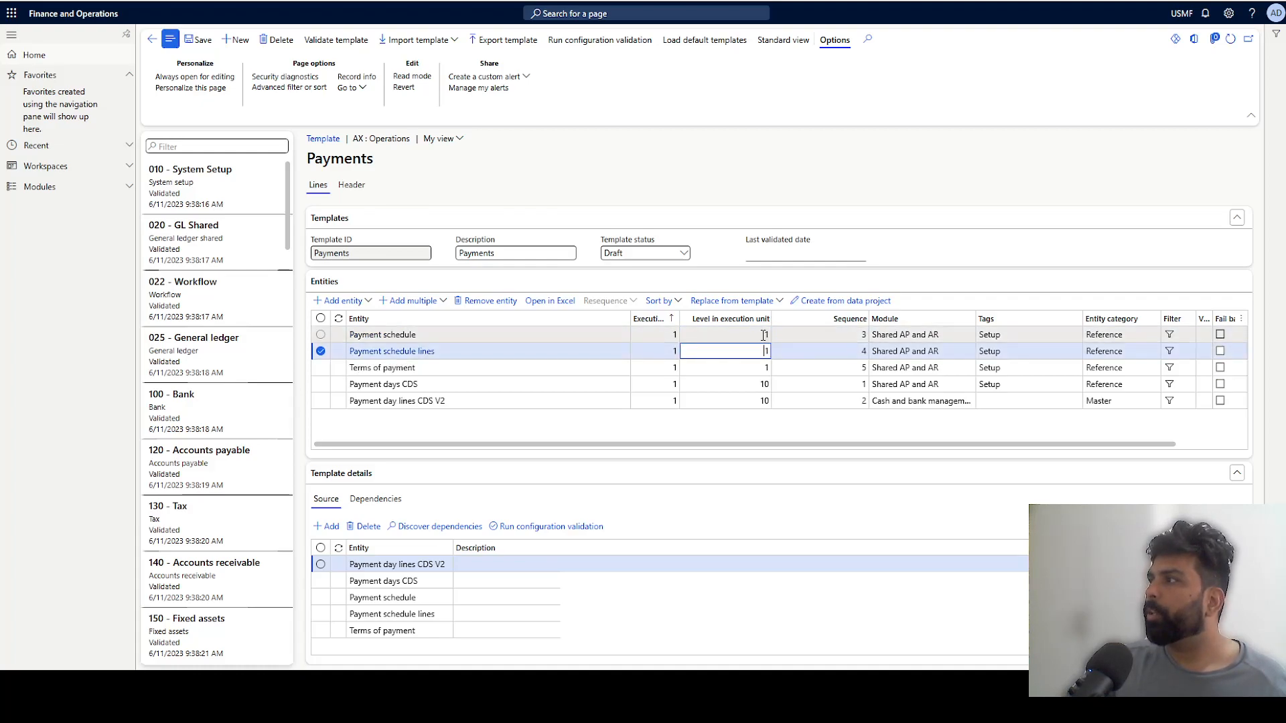
Set the level in execution unit to 20 for the Payment schedule and Payment schedule lines entities.
click(763, 335)
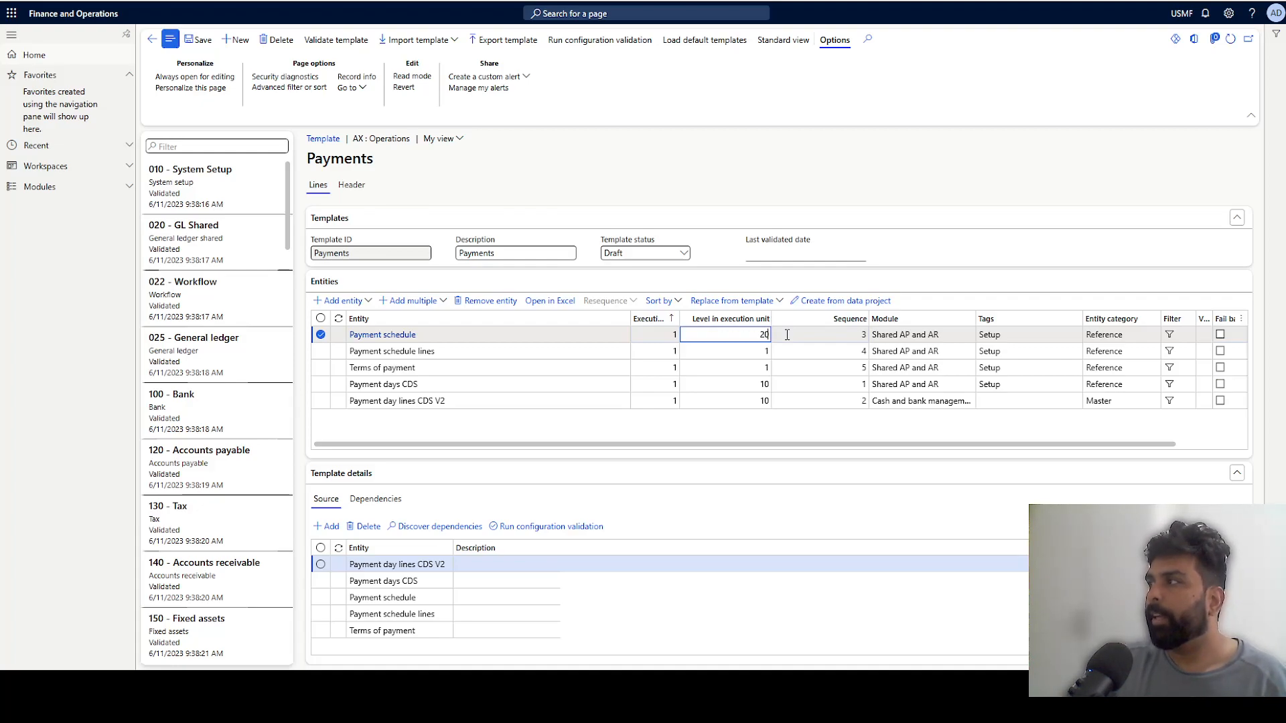
click(762, 355)
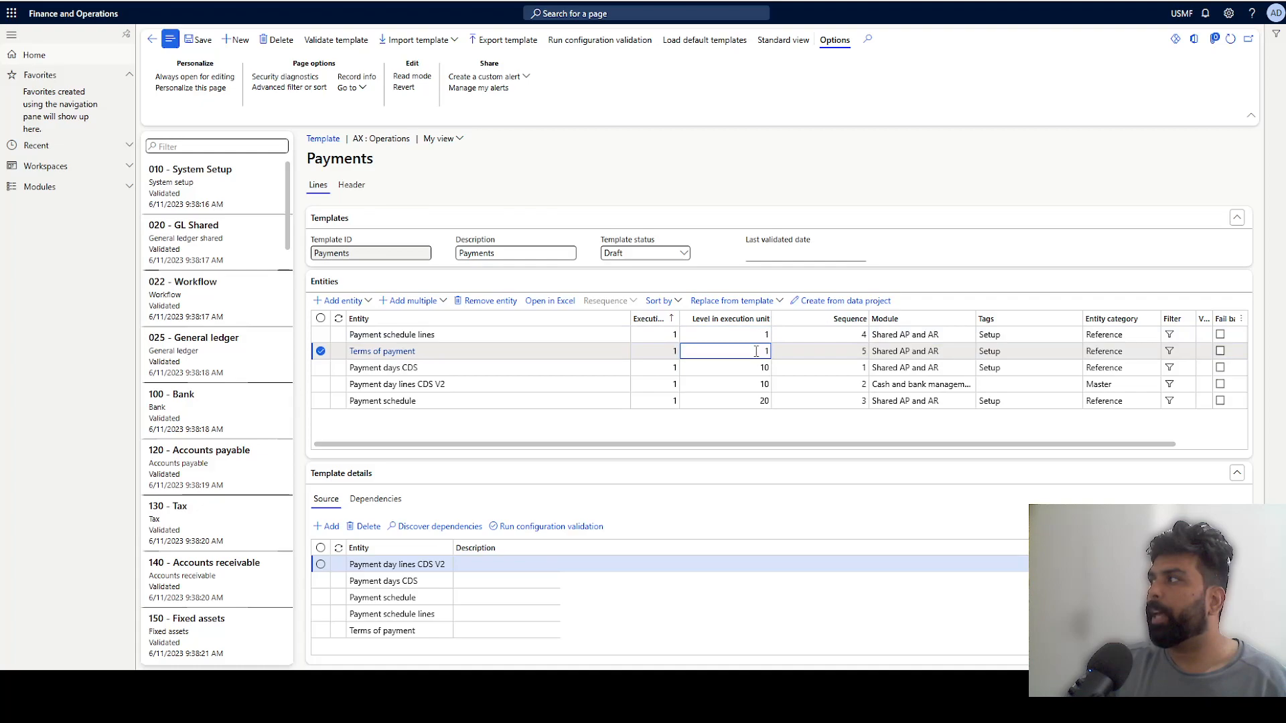
click(767, 336)
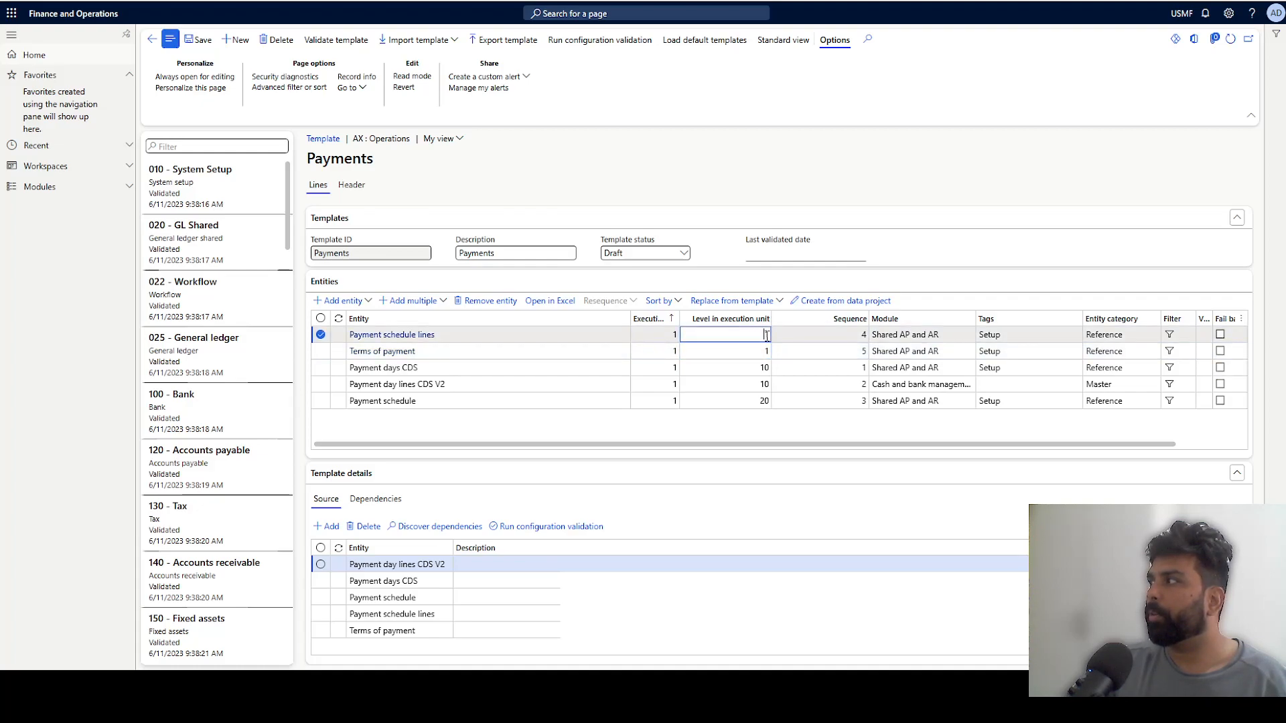
text(20)
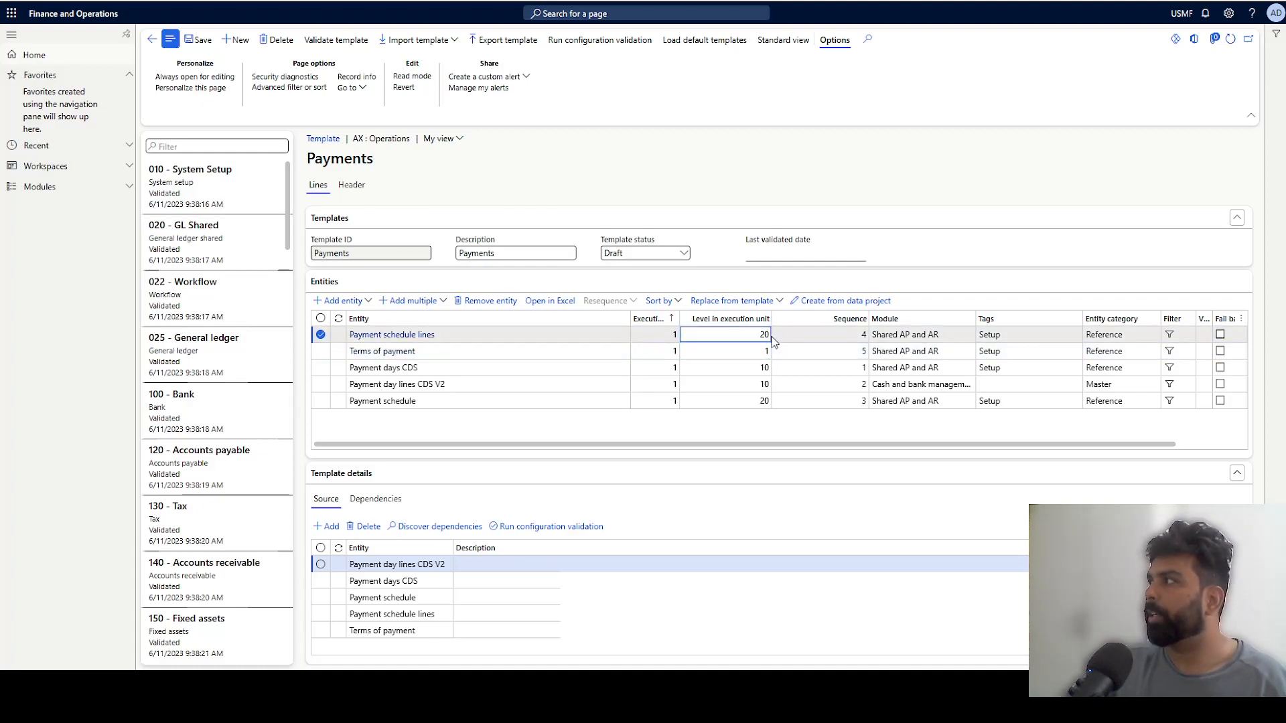
Set the level in execution unit to 30 for the Terms of payment entity.
click(759, 349)
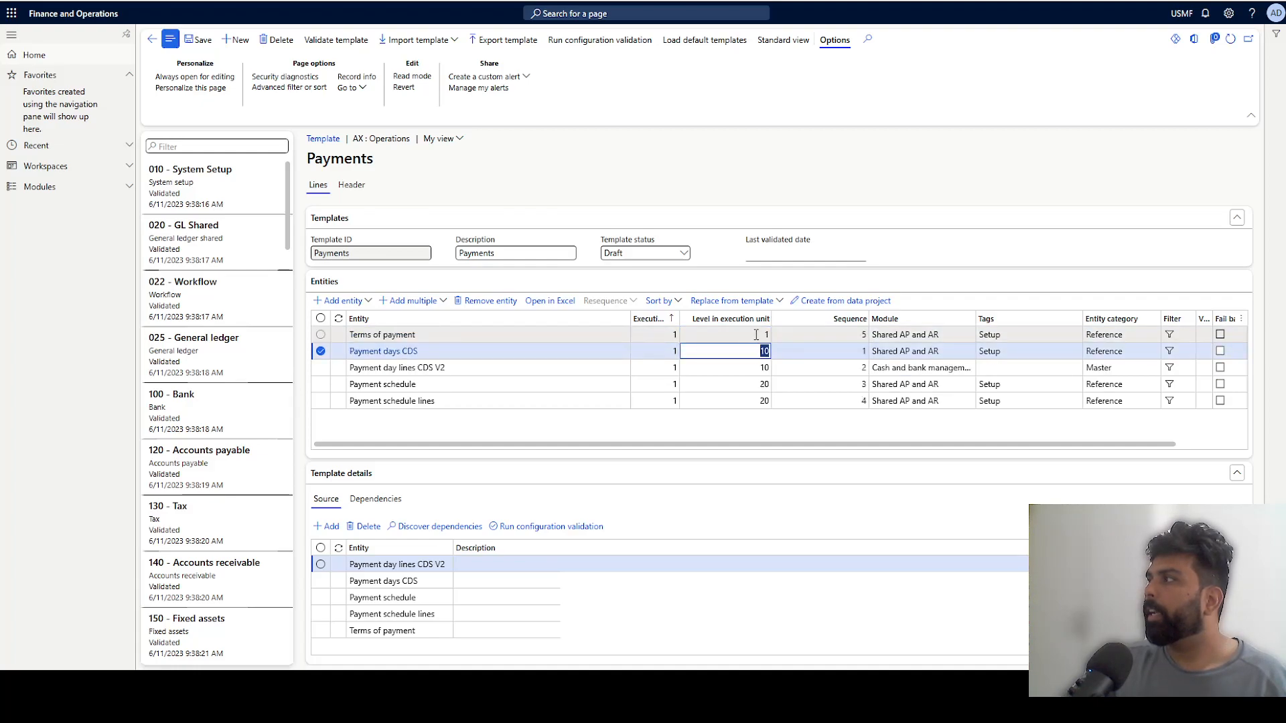
click(756, 333)
text(3)
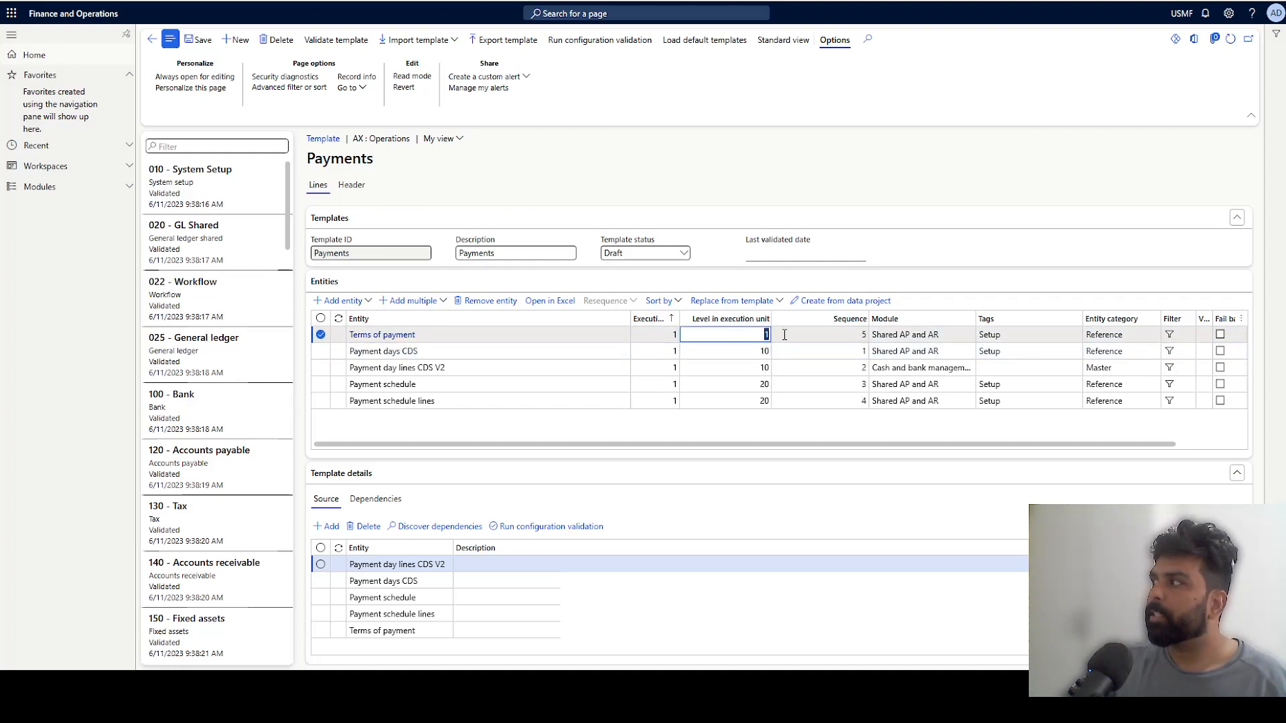
text(0)
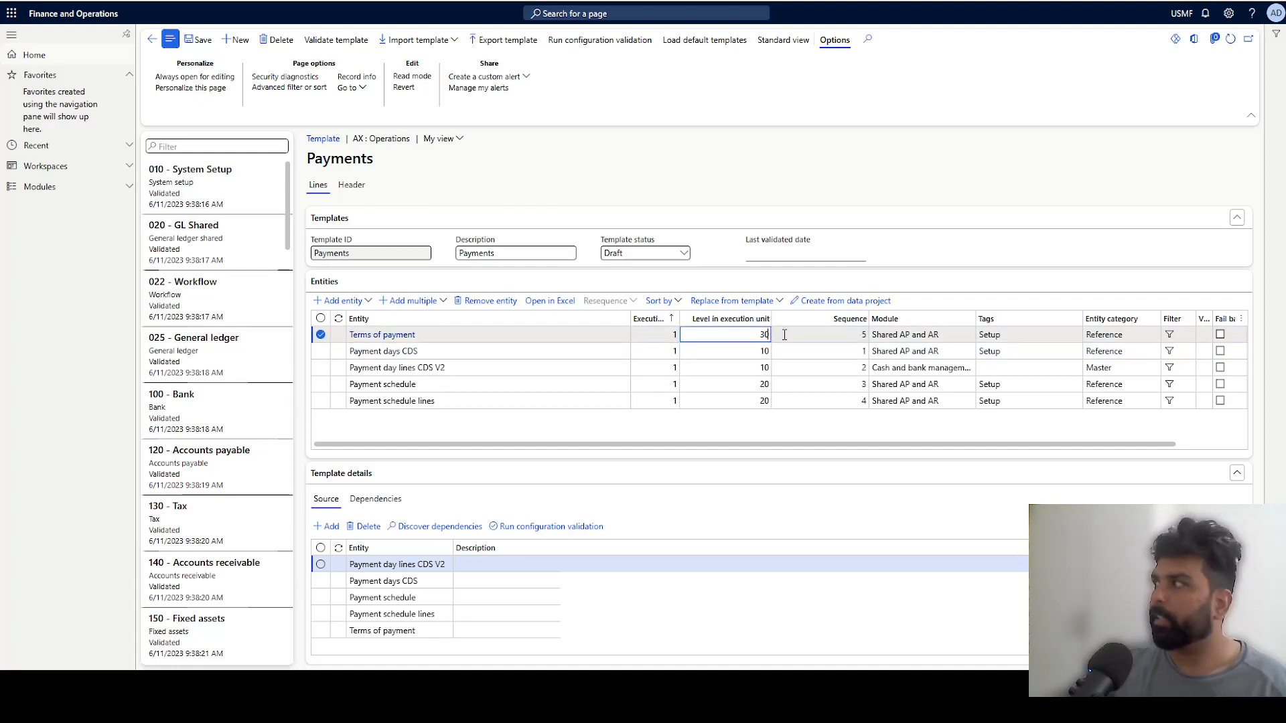
click(756, 431)
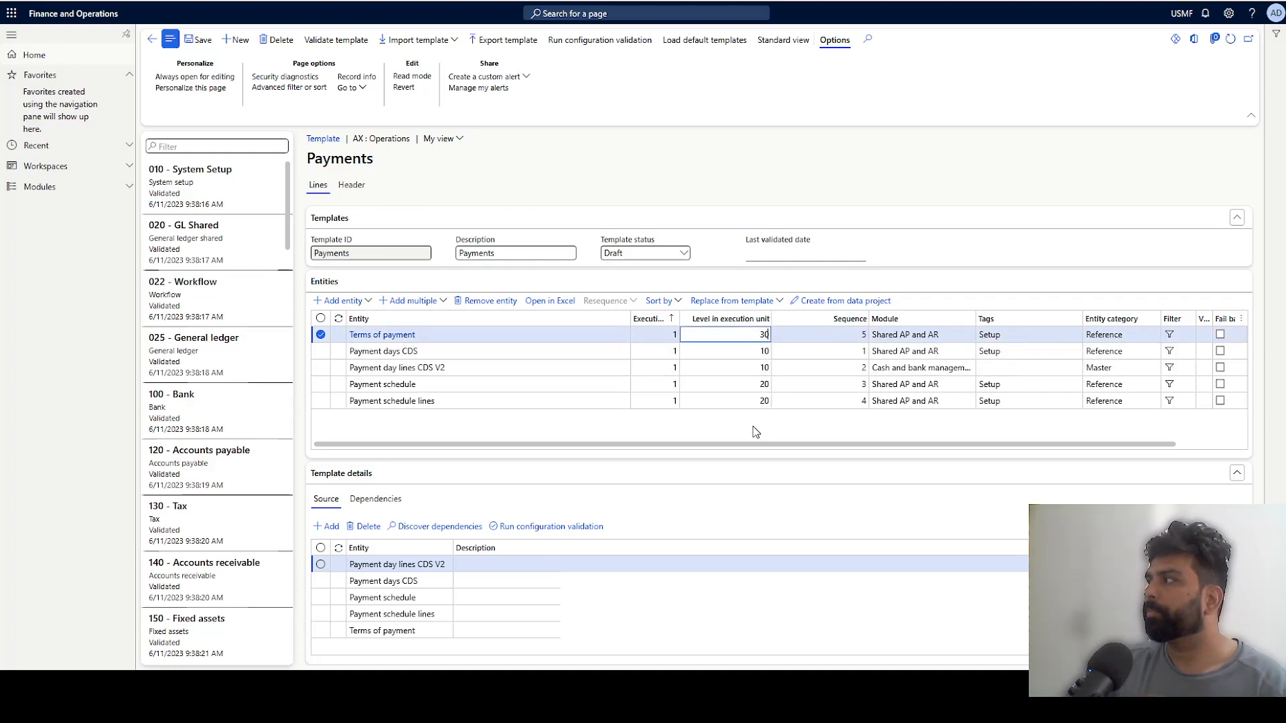
click(605, 340)
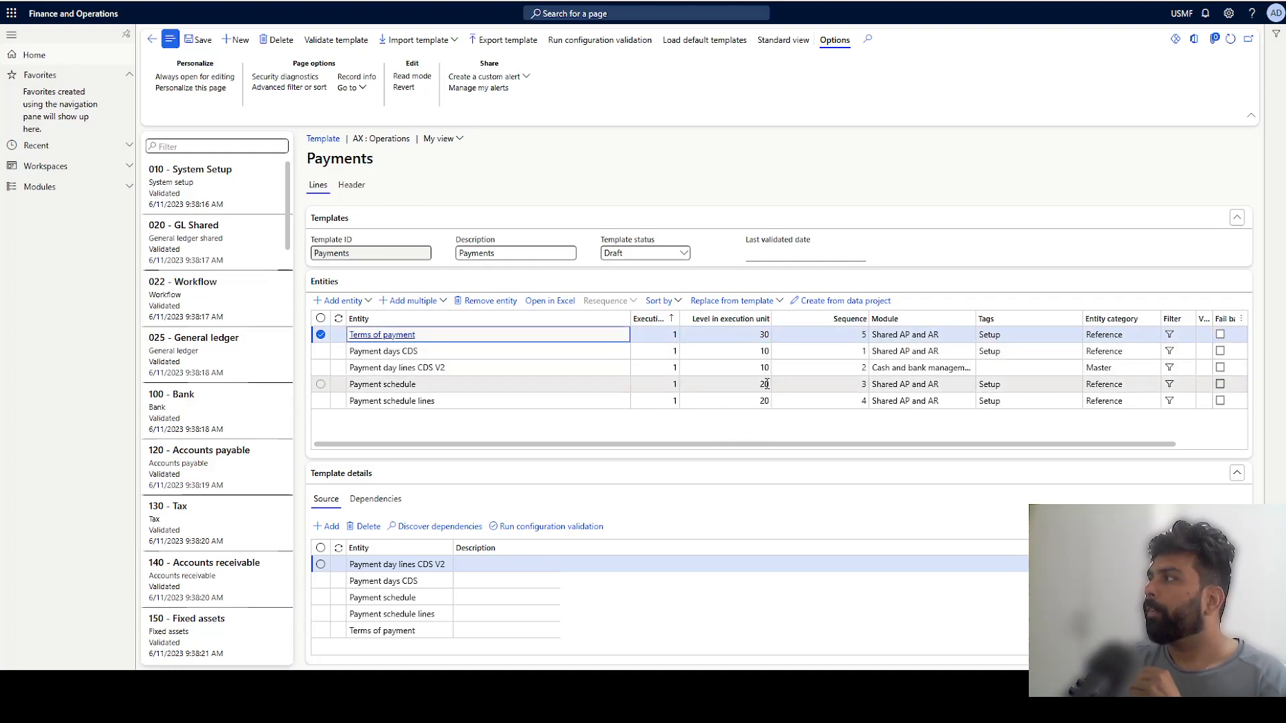
click(710, 351)
key(Down)
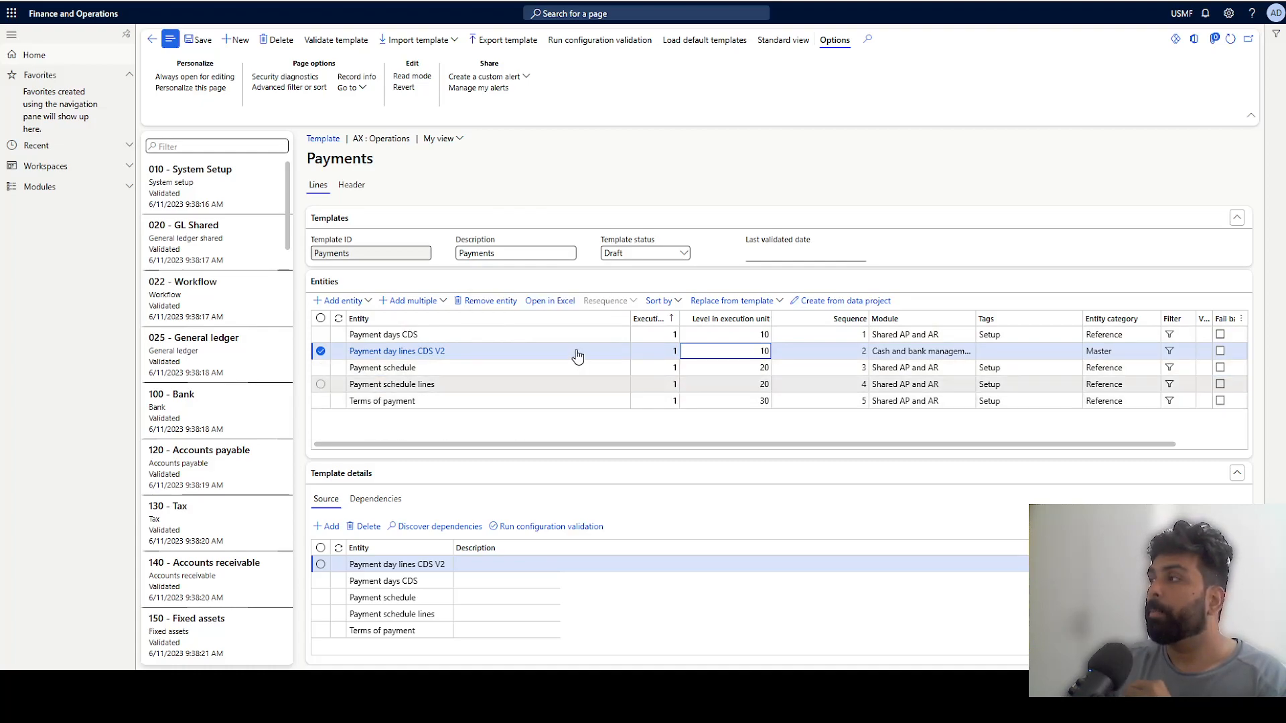
Set the sequence to 10 for Payment days CDS and 20 for Payment day lines CDS V2.
mouse_move(549, 351)
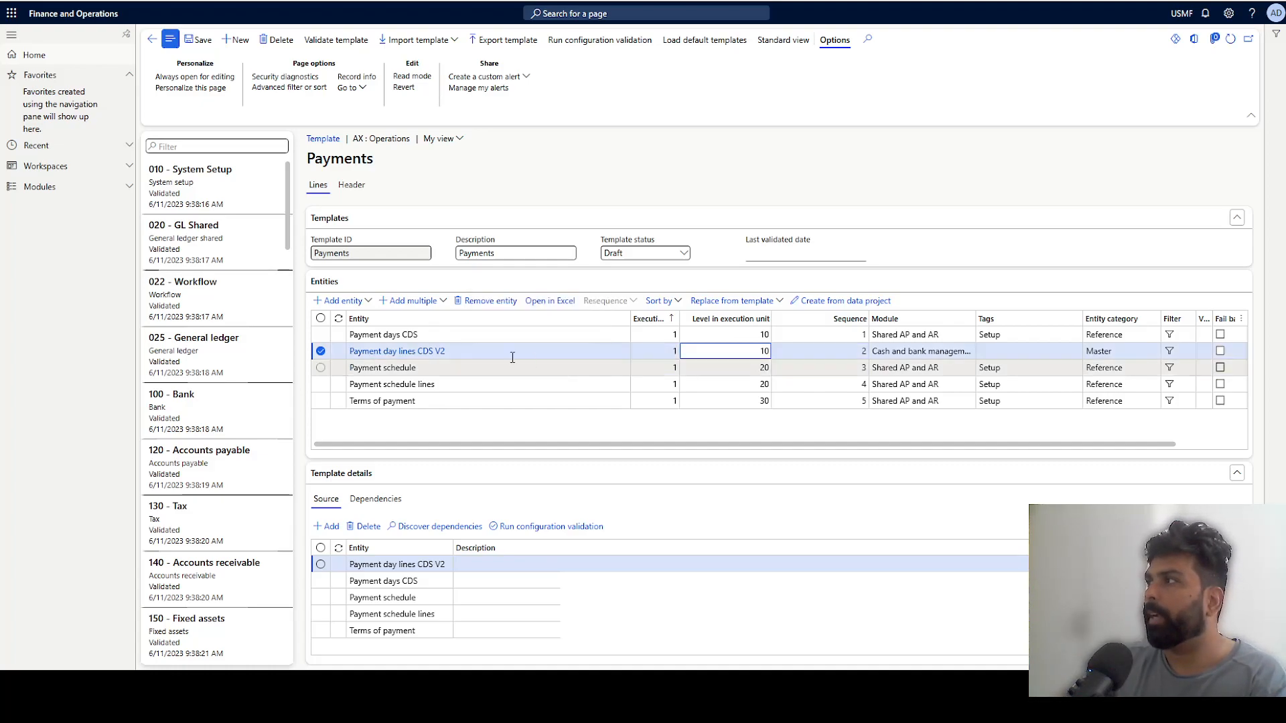
mouse_move(402, 337)
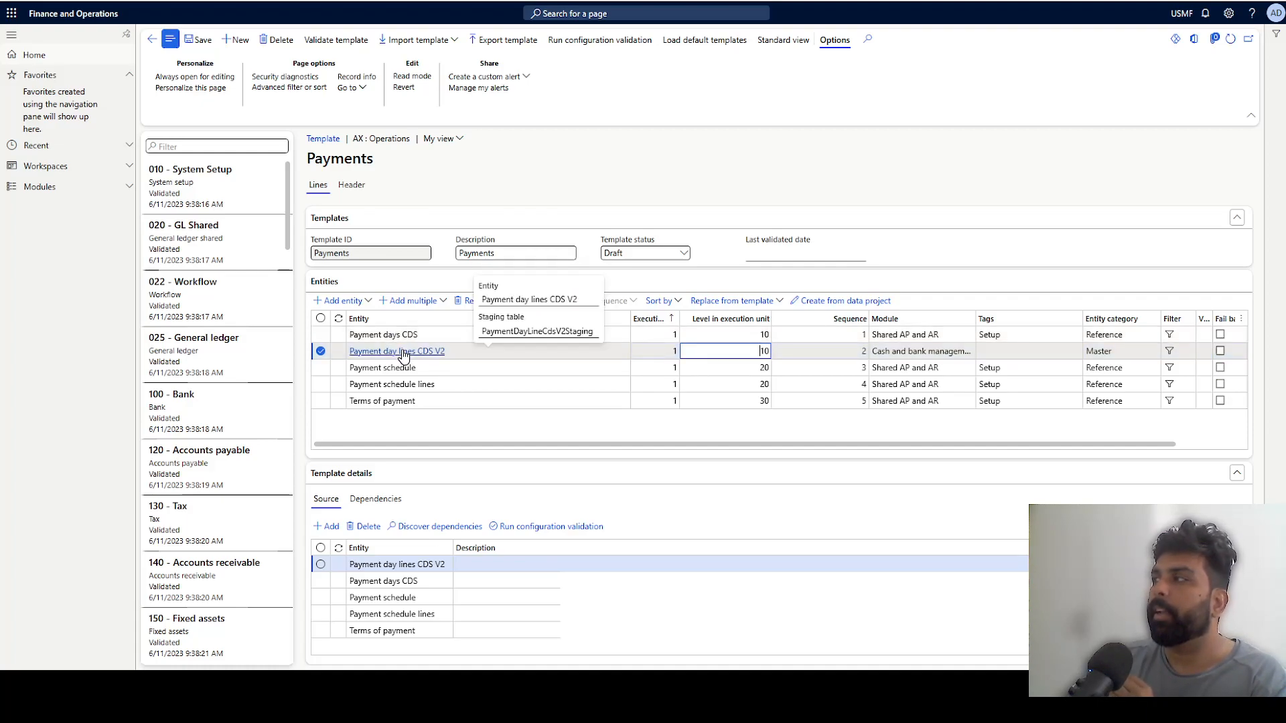
click(851, 334)
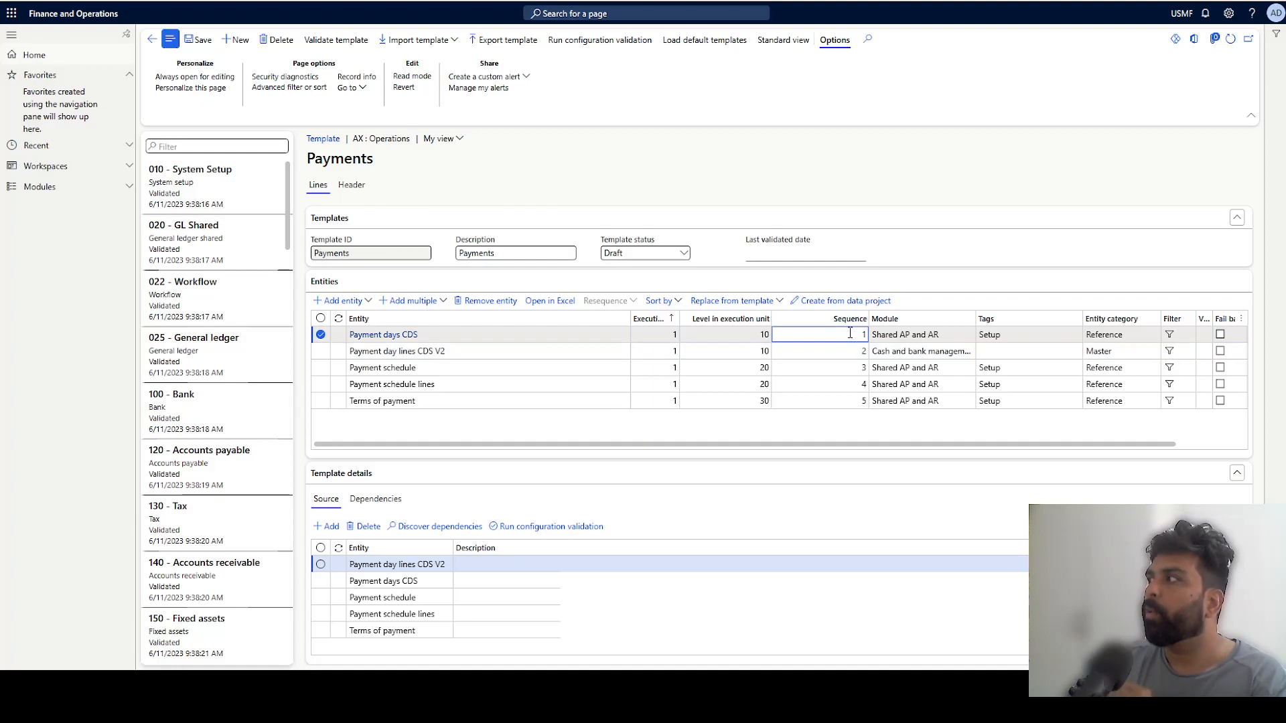
drag(850, 332, 870, 340)
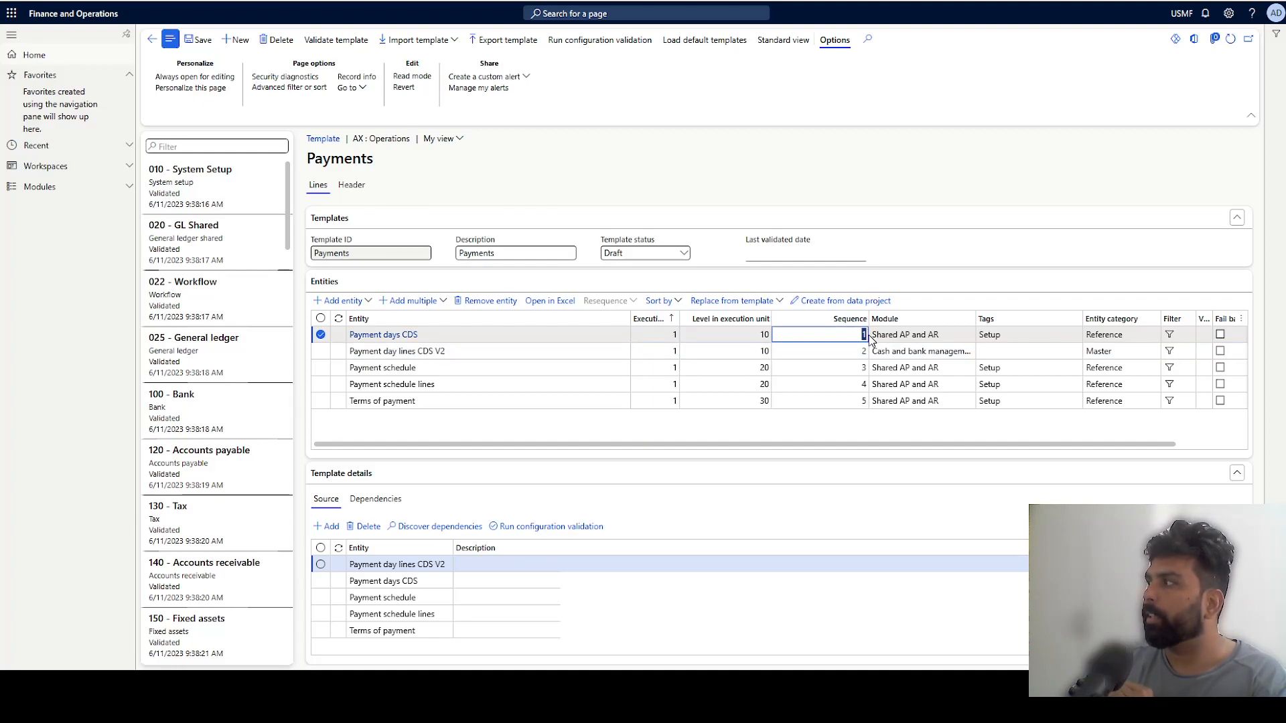
text(10)
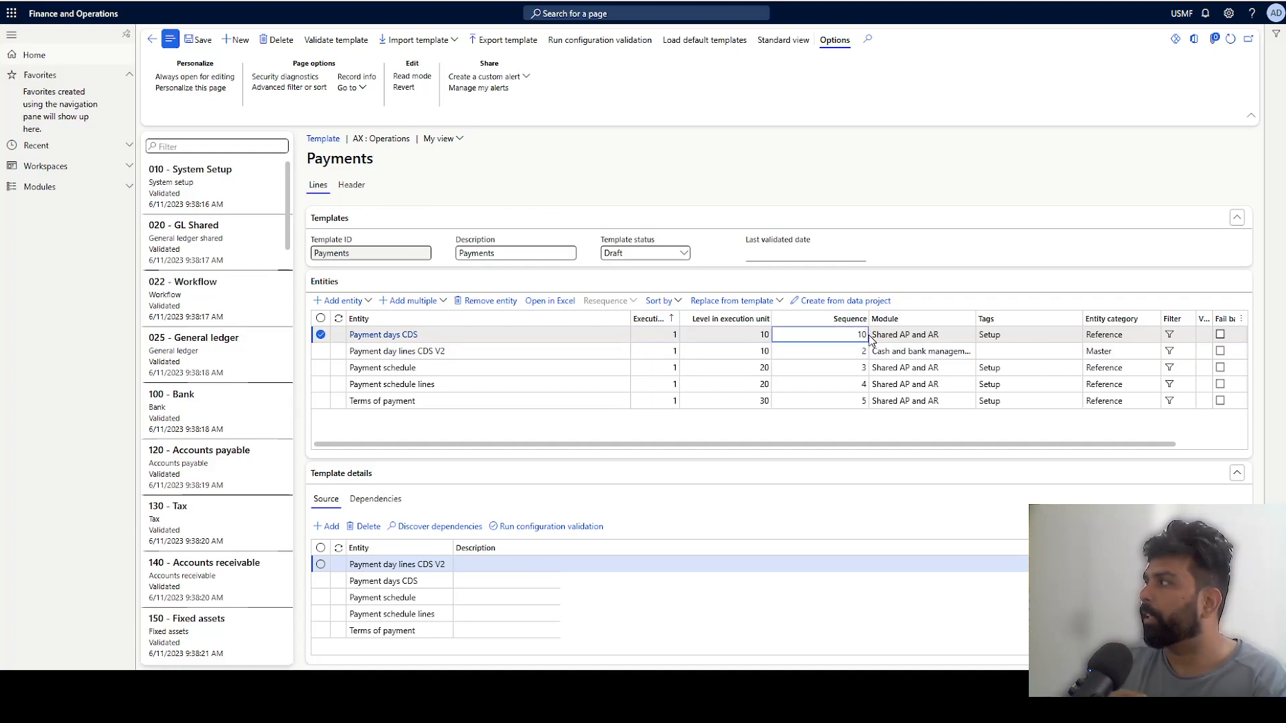
click(856, 346)
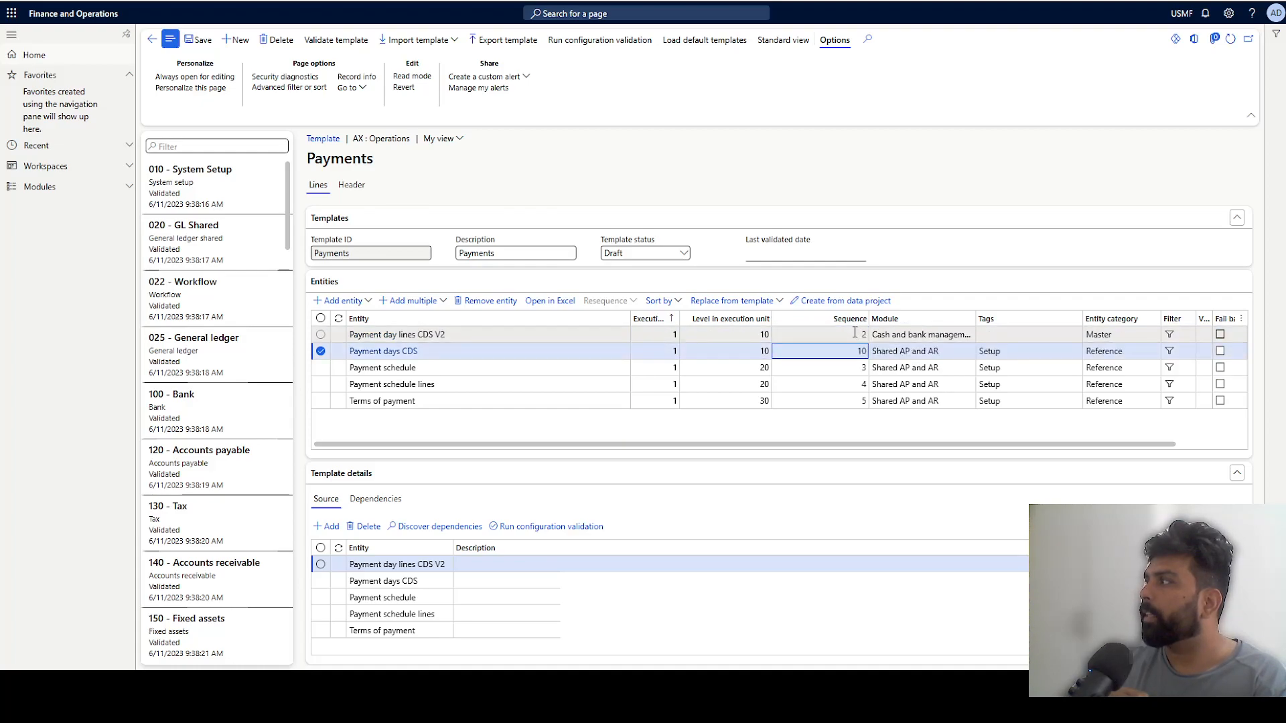
click(854, 333)
text(20)
Set the sequence to 10 for Payment schedule and 20 for Payment schedule lines.
click(847, 367)
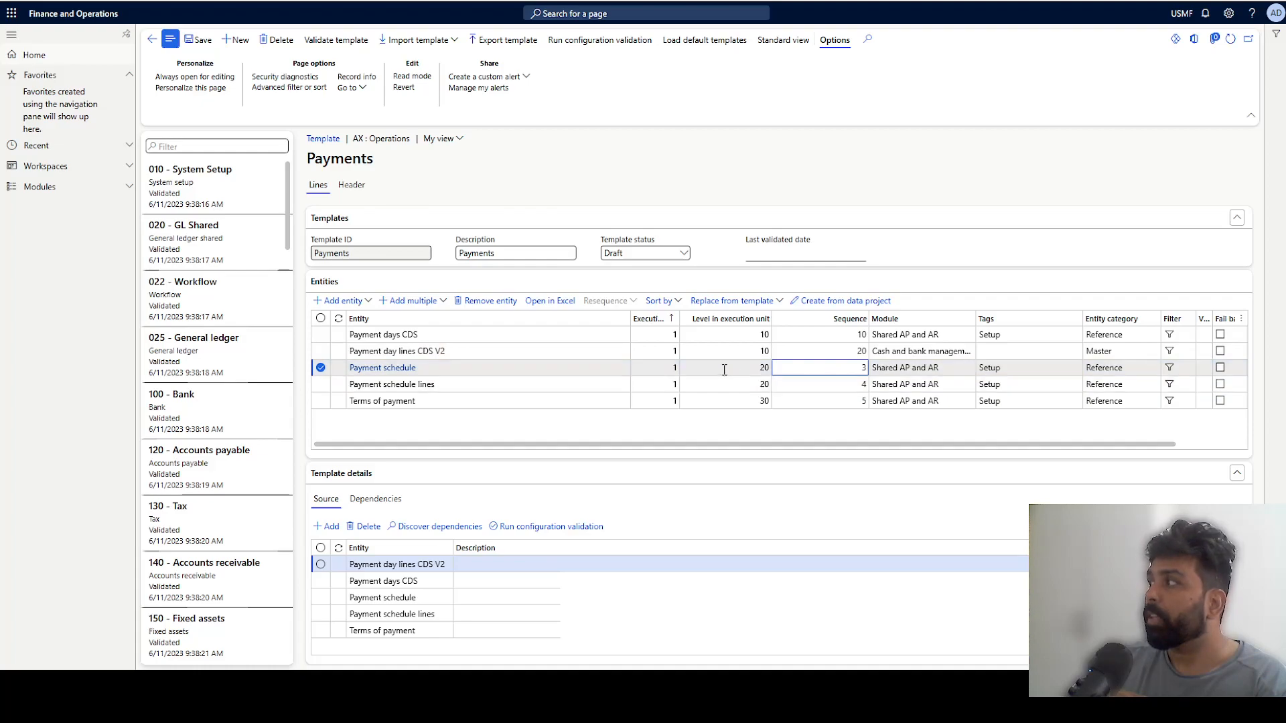
double_click(871, 368)
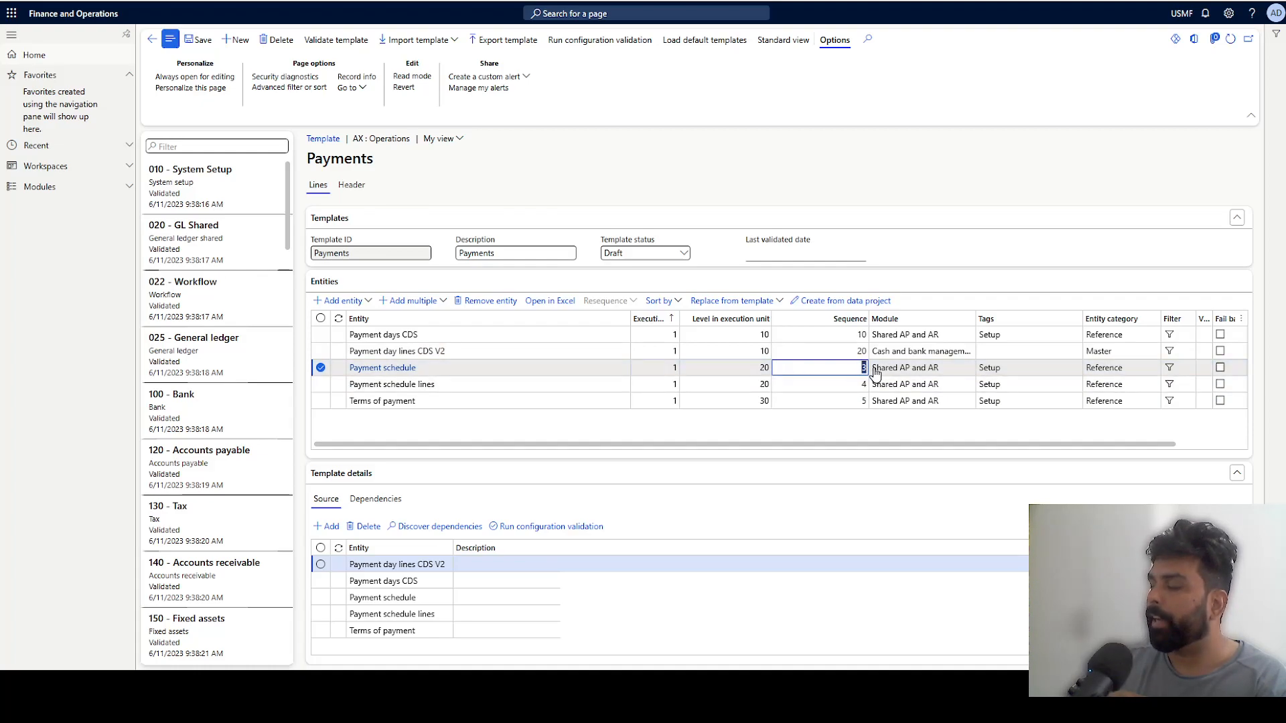
text(10)
key(Down)
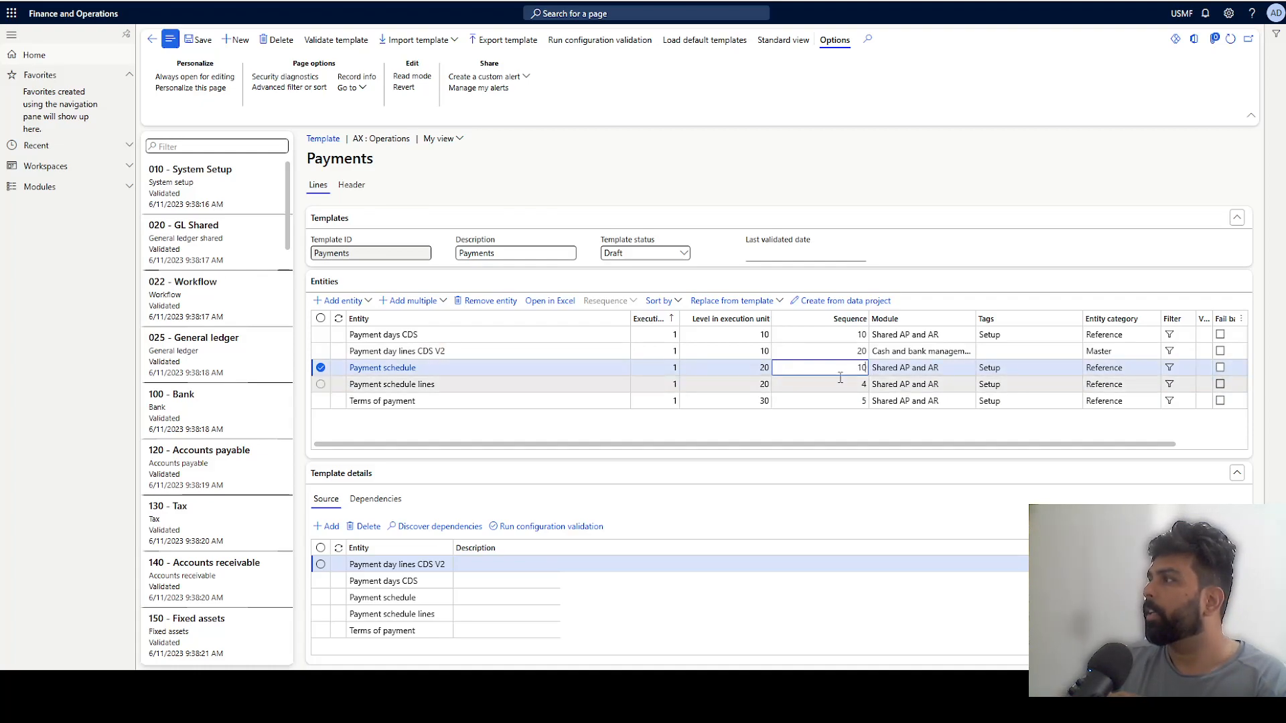
click(855, 367)
drag(857, 367, 869, 367)
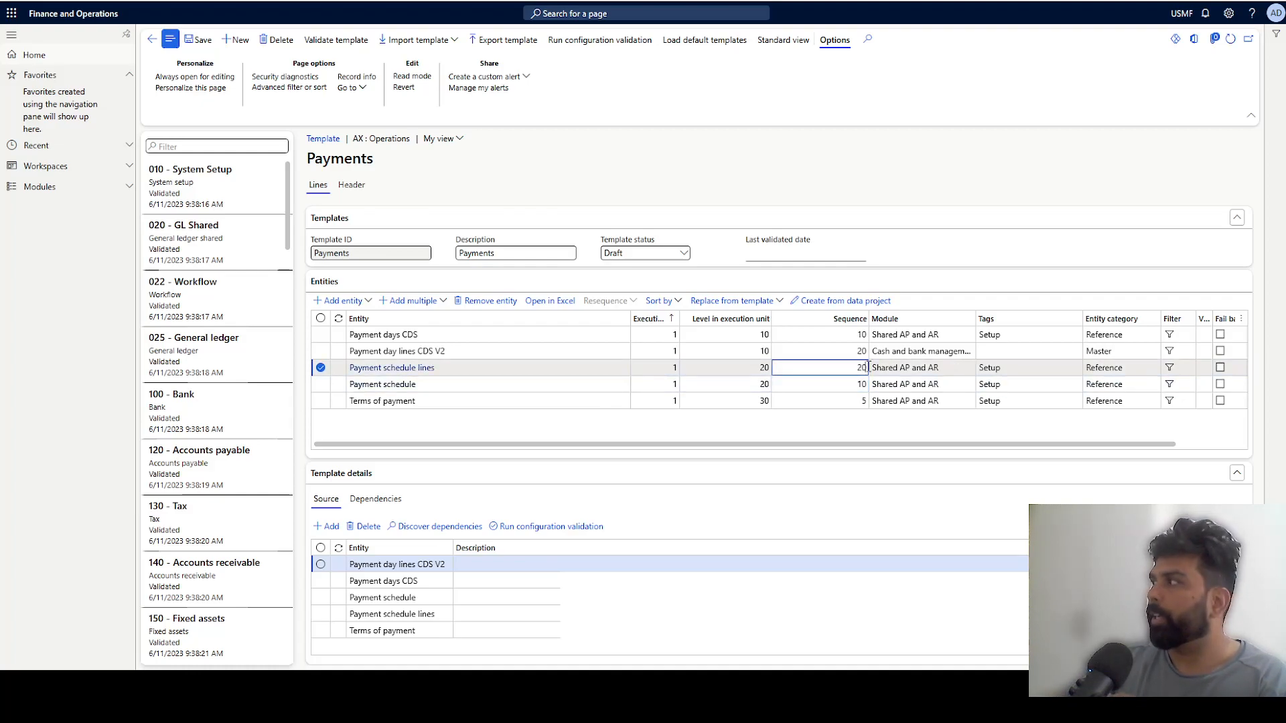
click(724, 369)
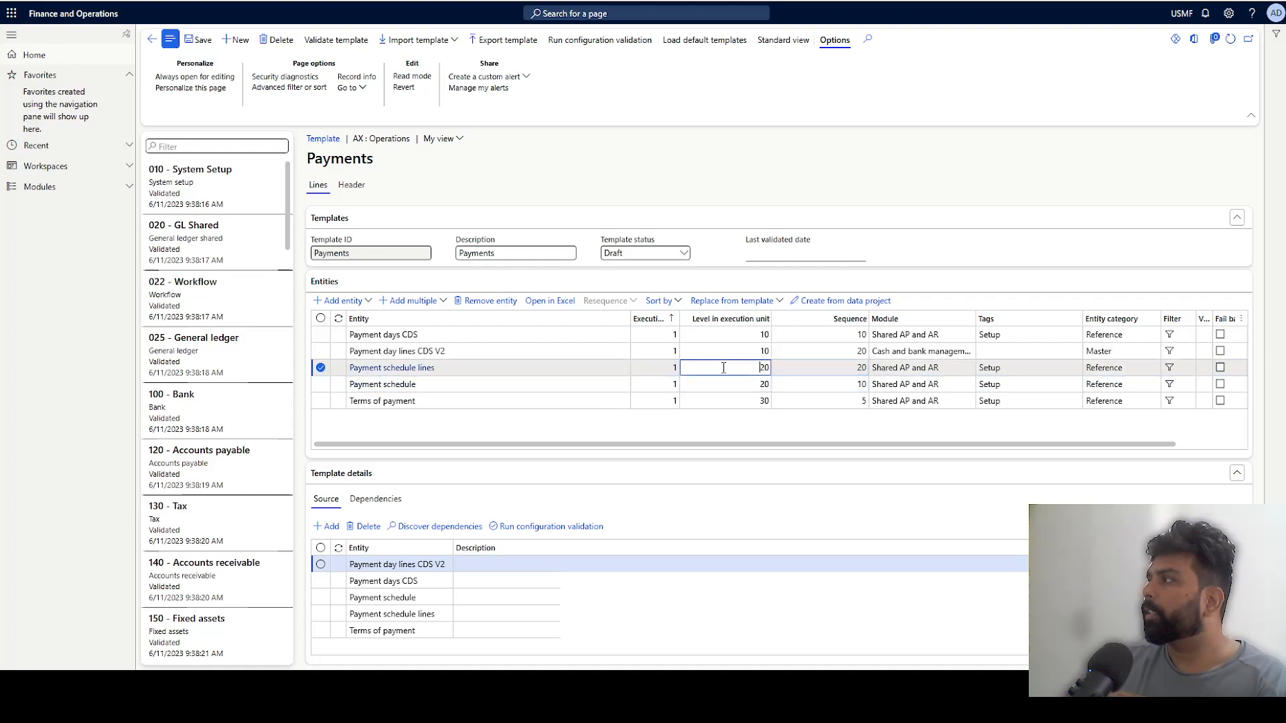
click(739, 335)
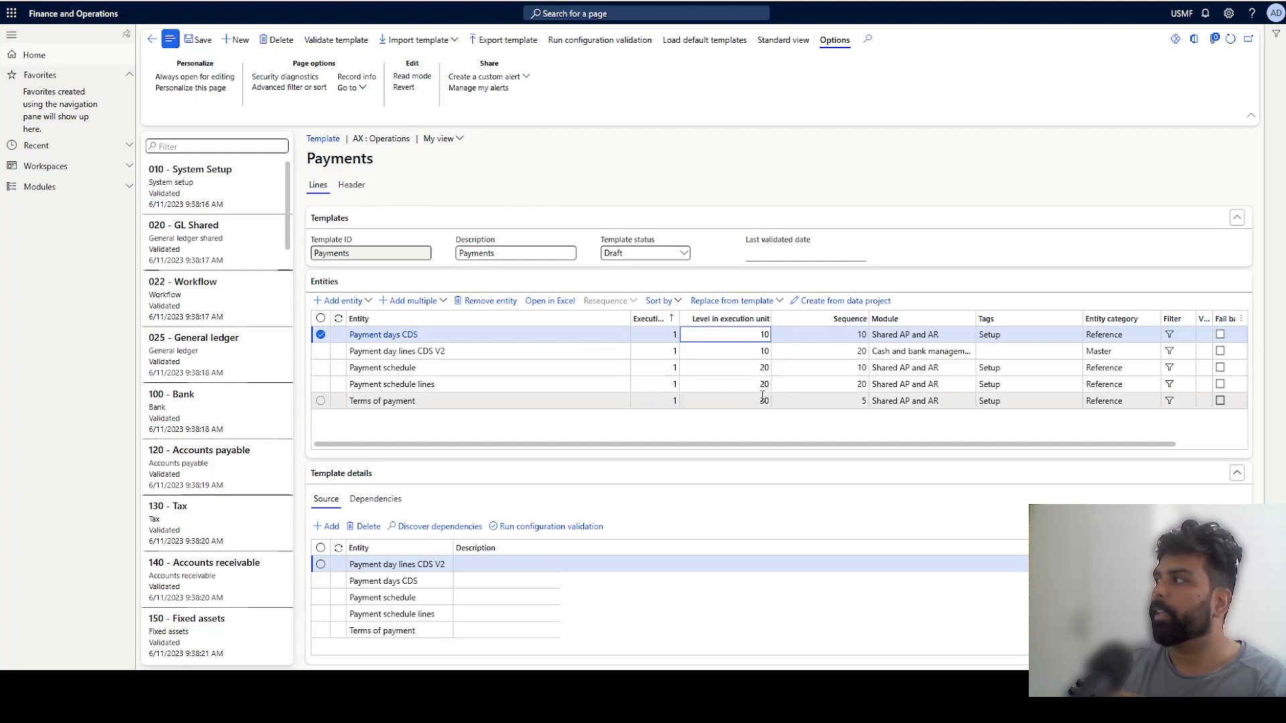
Set the sequence to 10 for the Terms of payment entity.
click(873, 403)
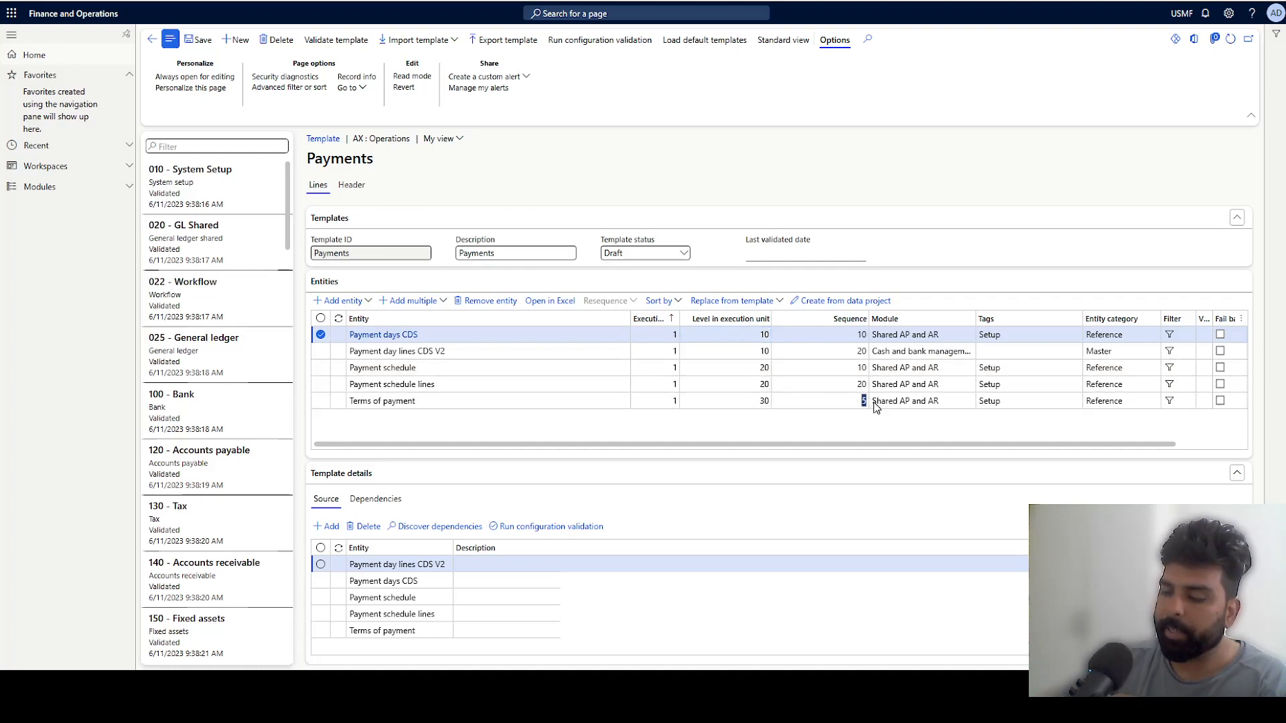
click(853, 398)
click(853, 398)
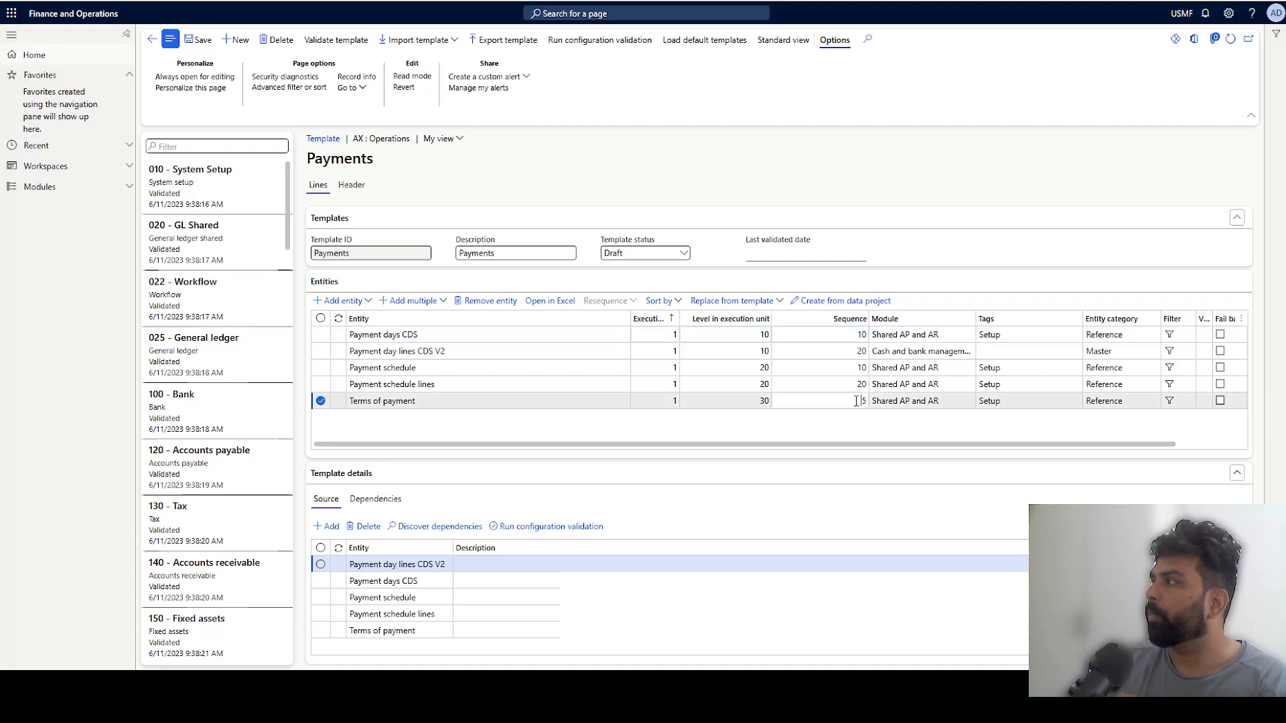
text(10)
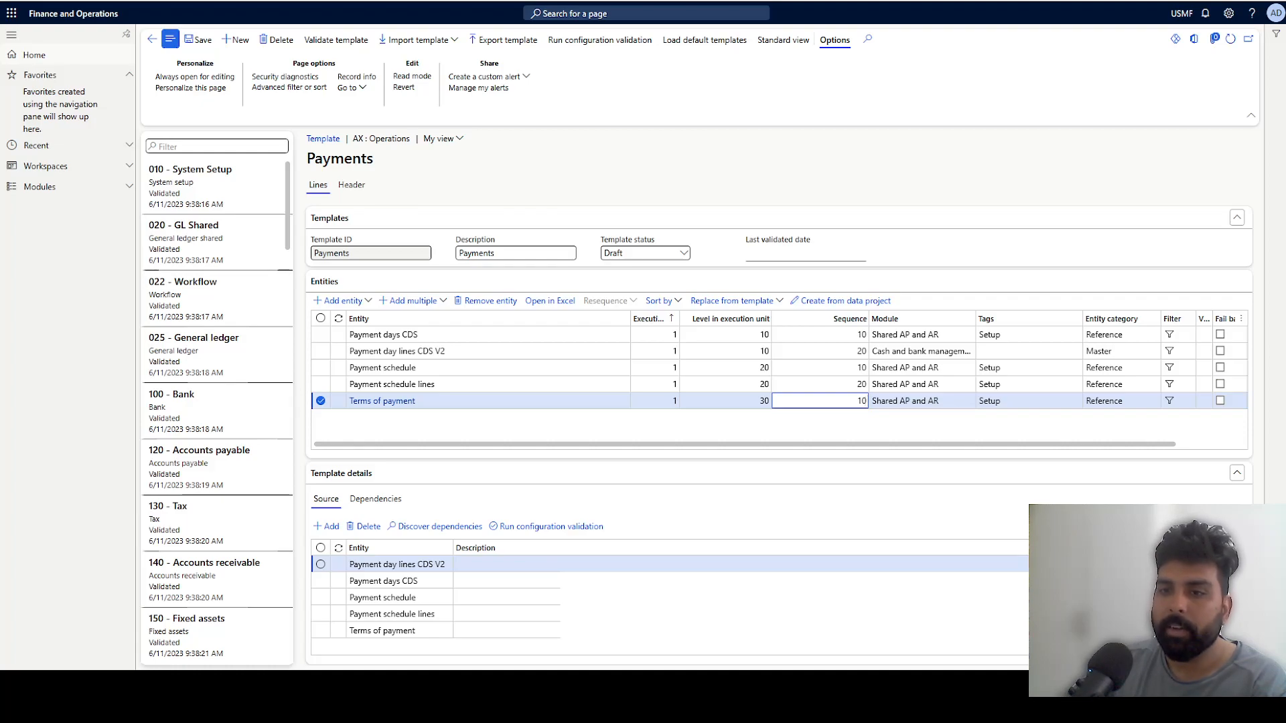
key(Tab)
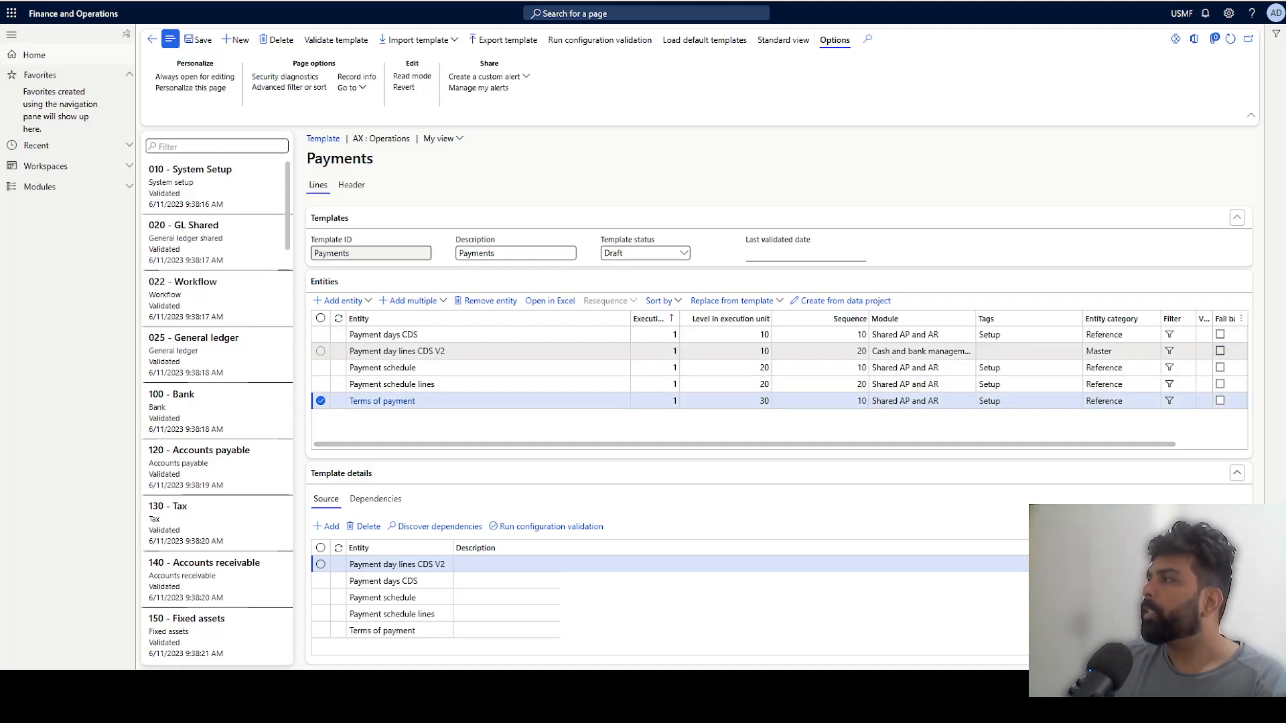
Check the dependencies in the template details and validate the Payments template.
click(469, 334)
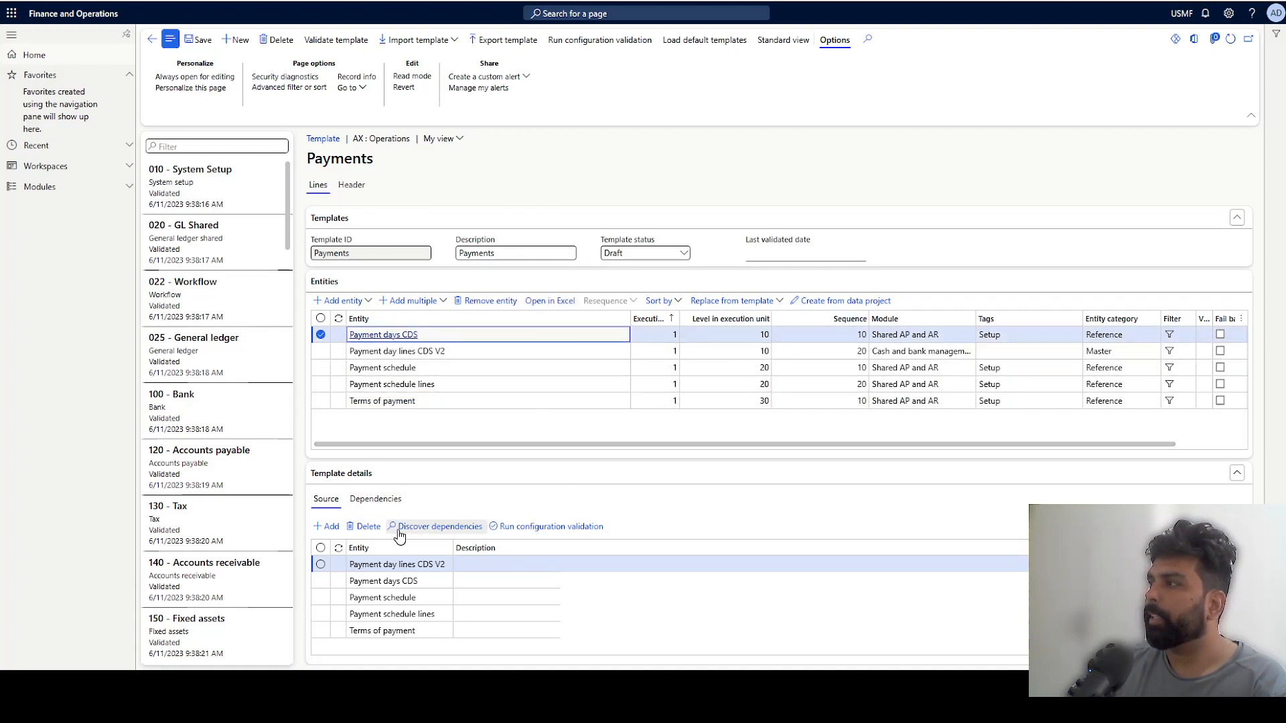
click(372, 503)
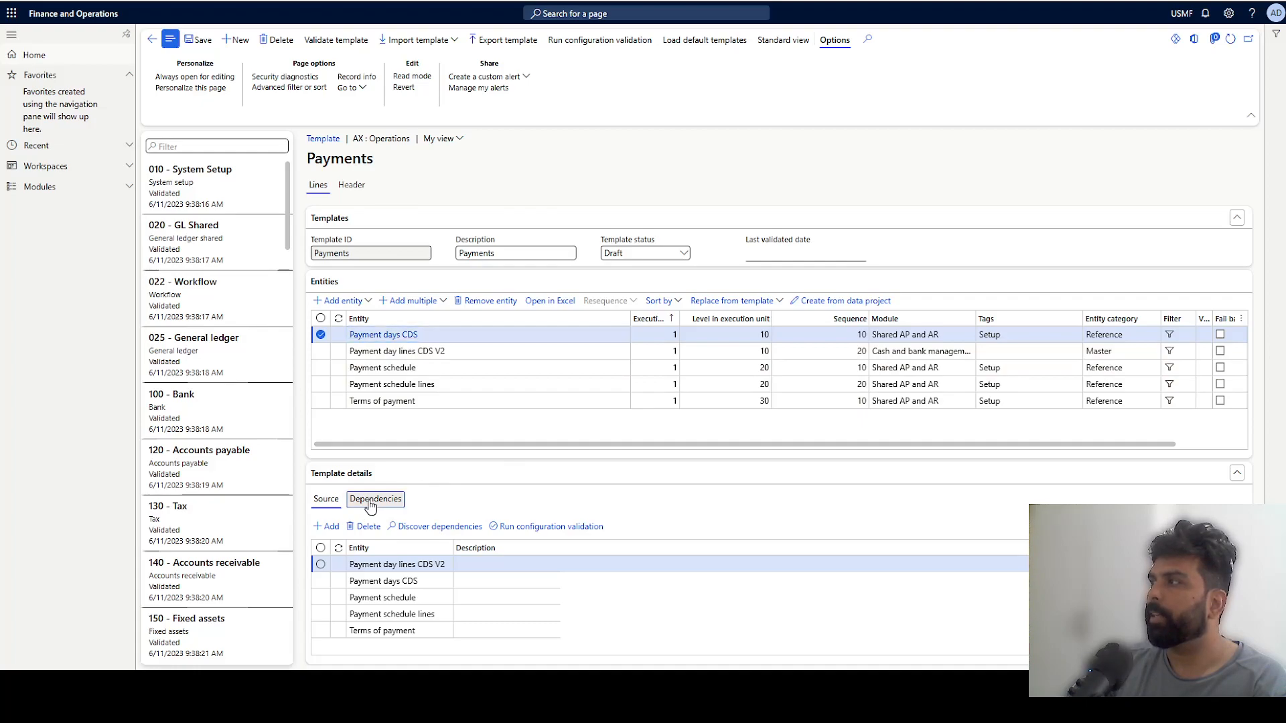
click(326, 499)
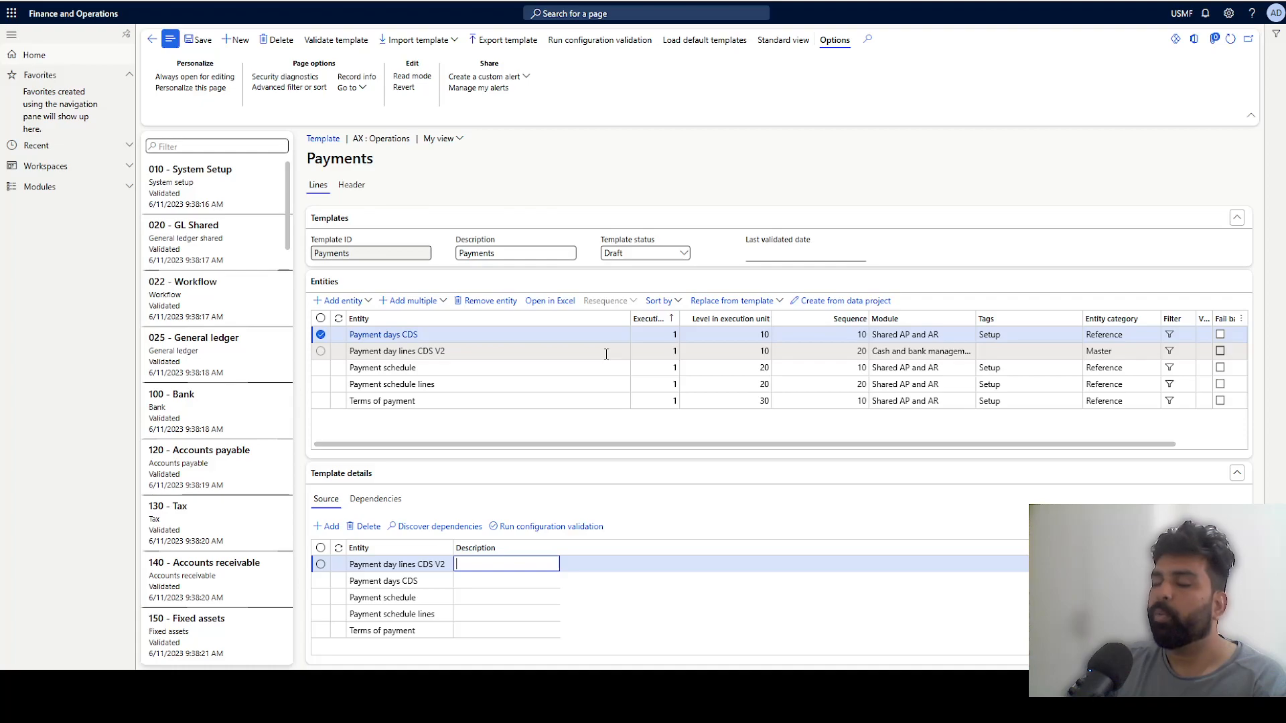
mouse_move(606, 354)
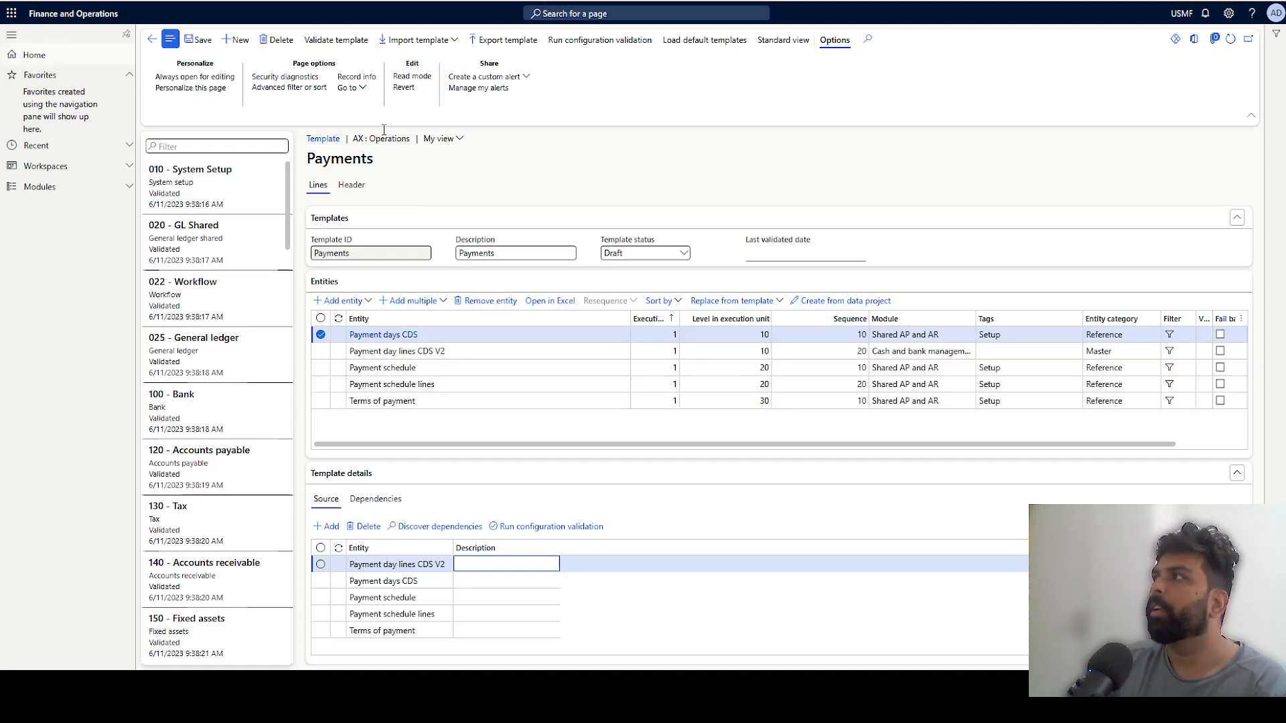
click(333, 46)
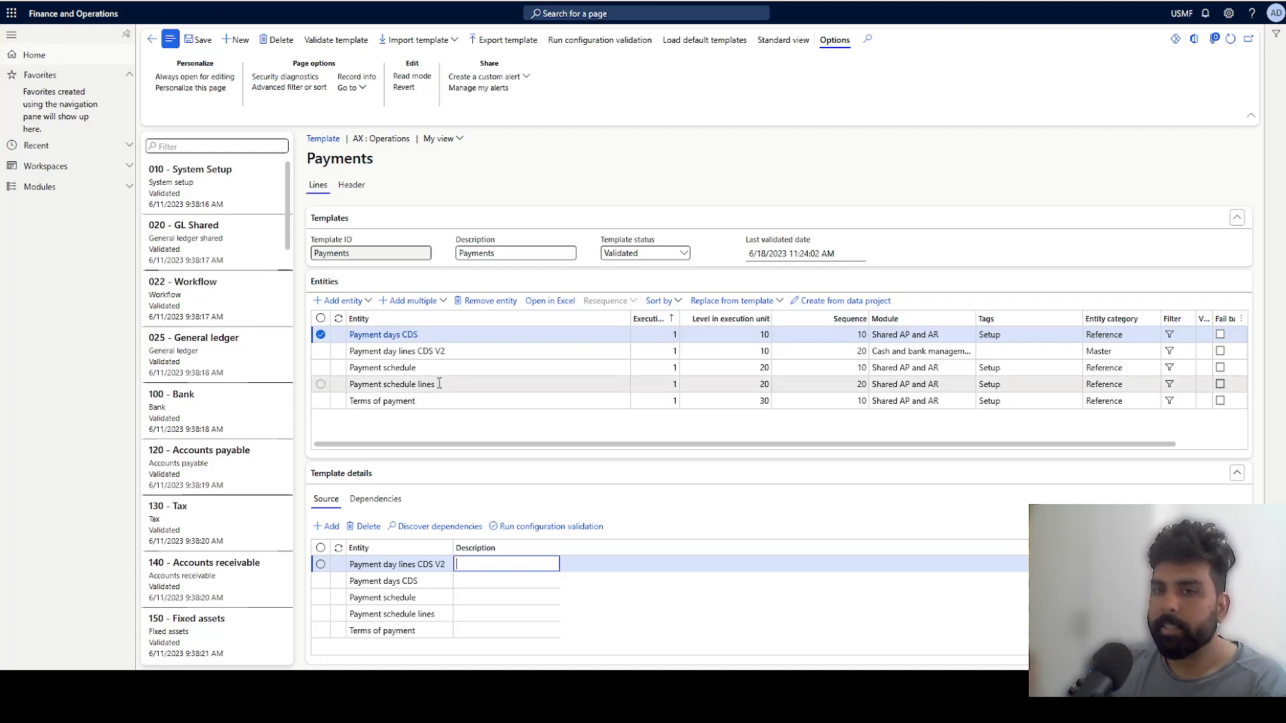
mouse_move(439, 383)
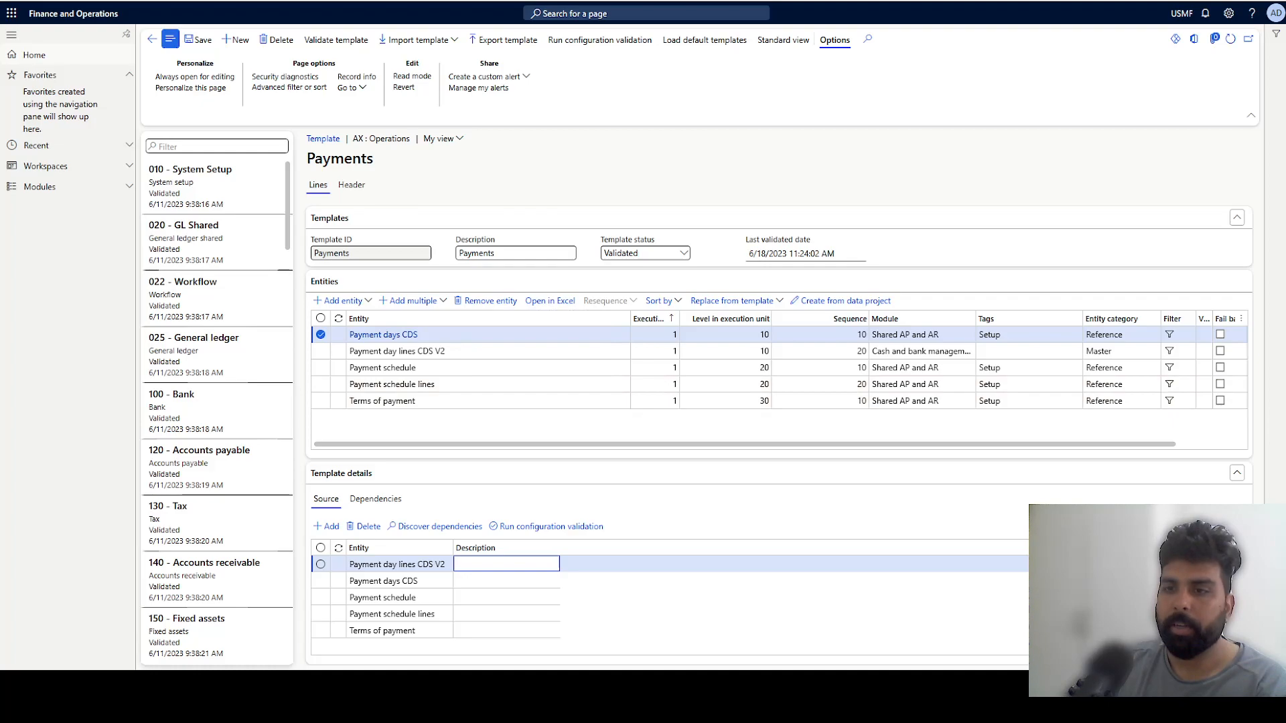
Create and save a new export data project with EXp_Payment as both its group name and description.
key(Escape)
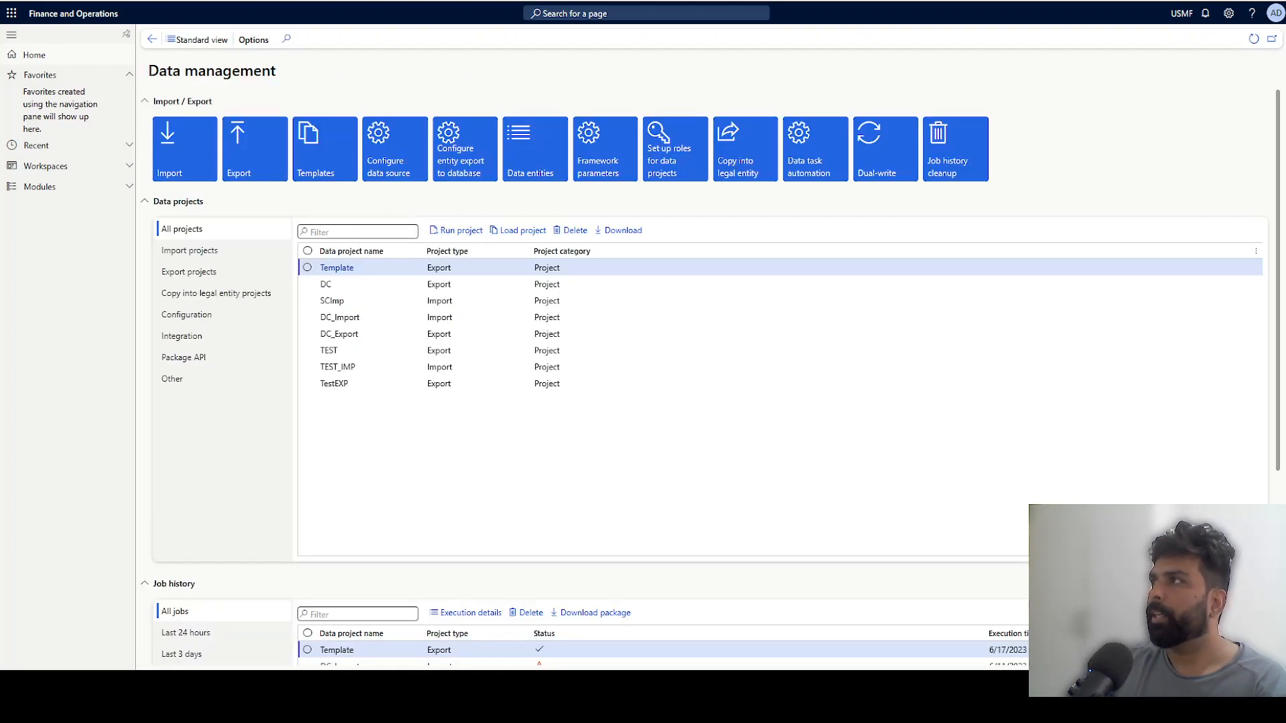
click(254, 164)
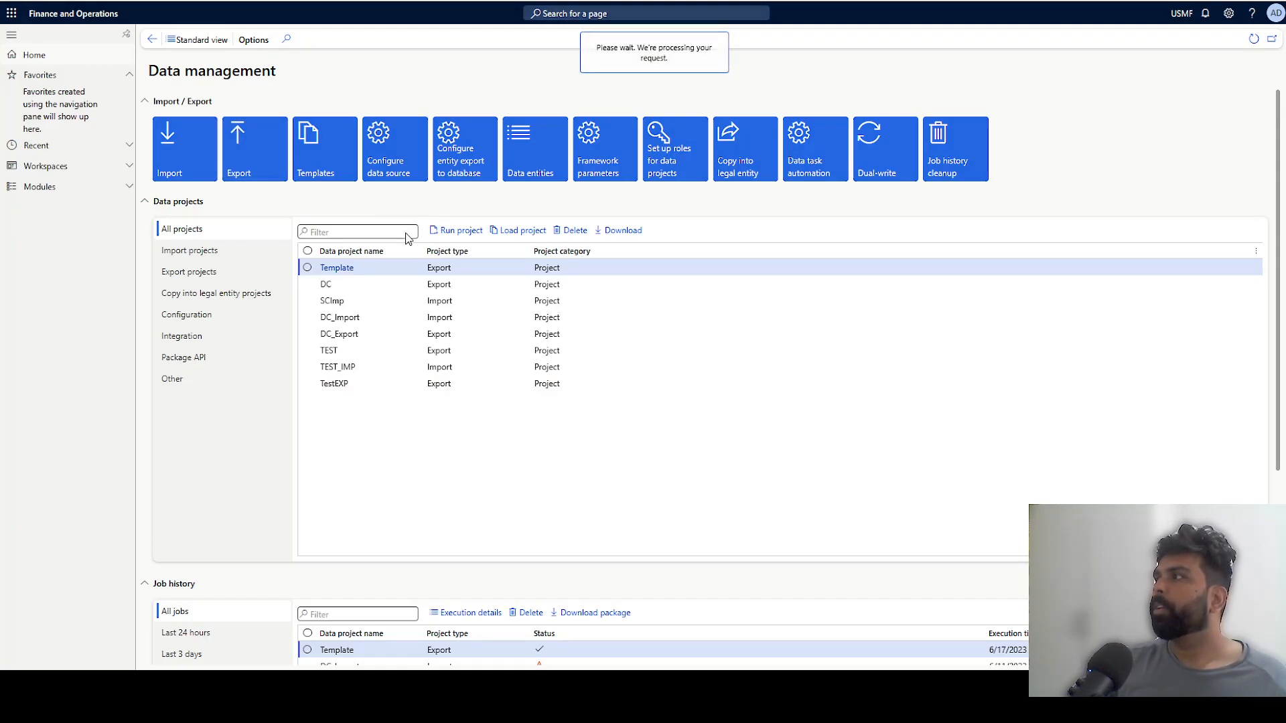
click(252, 223)
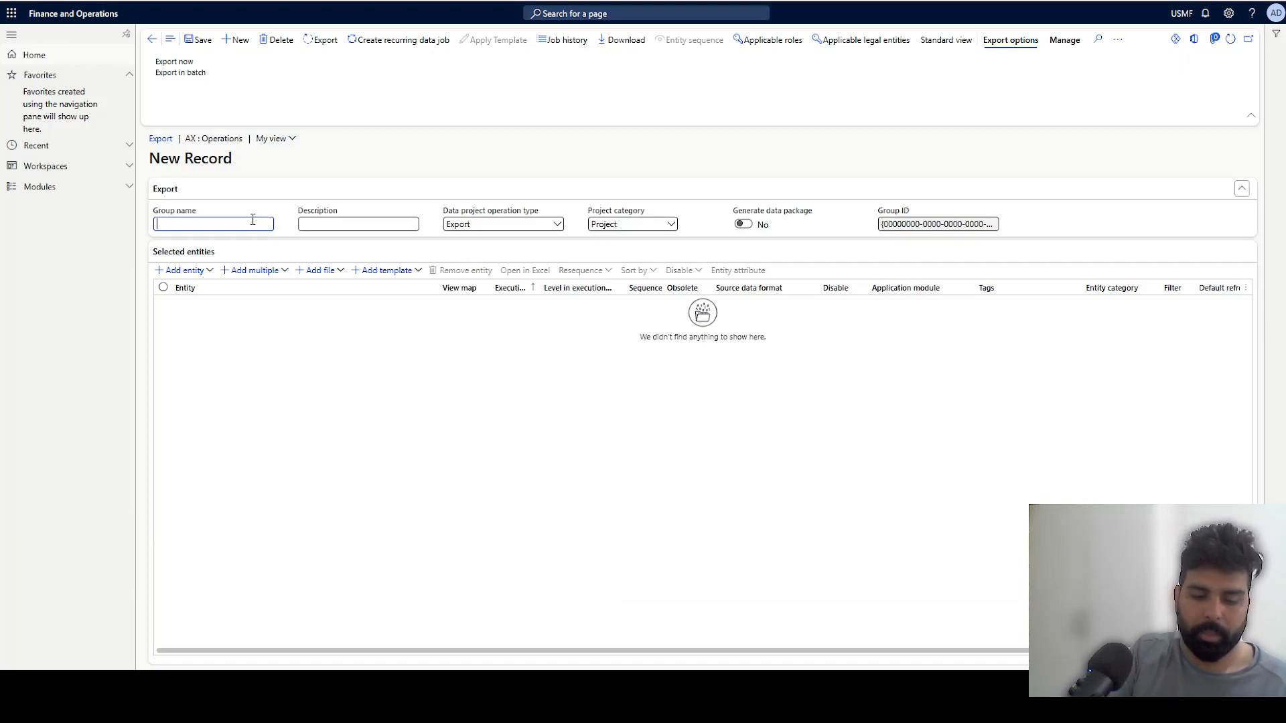
text(EXp_Payment)
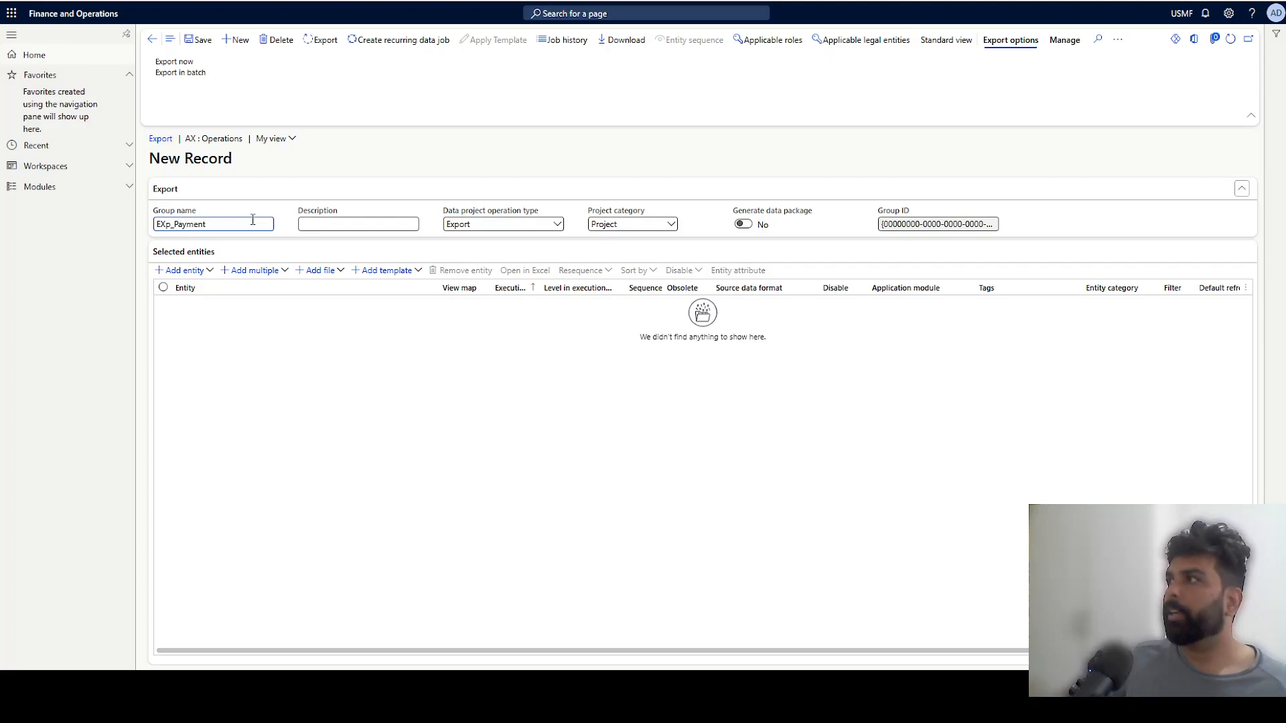
drag(252, 219, 124, 222)
key(ctrl+c)
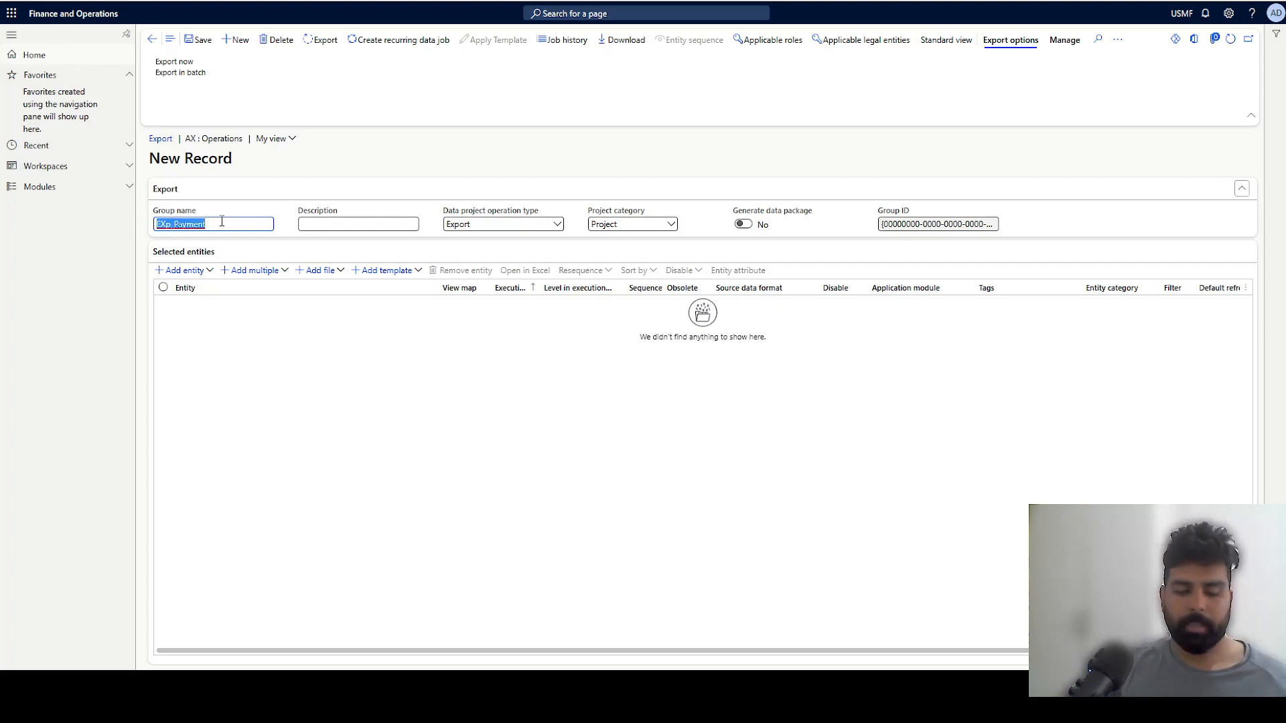
click(345, 223)
key(ctrl+v)
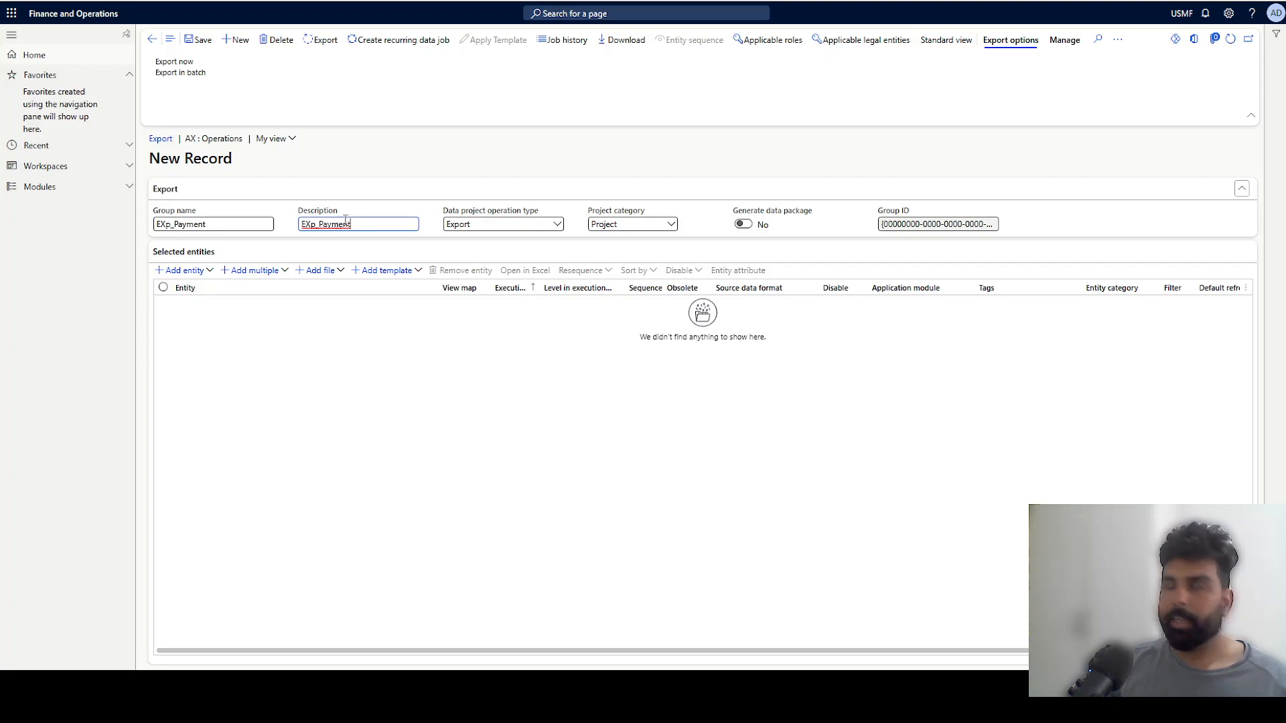
click(199, 40)
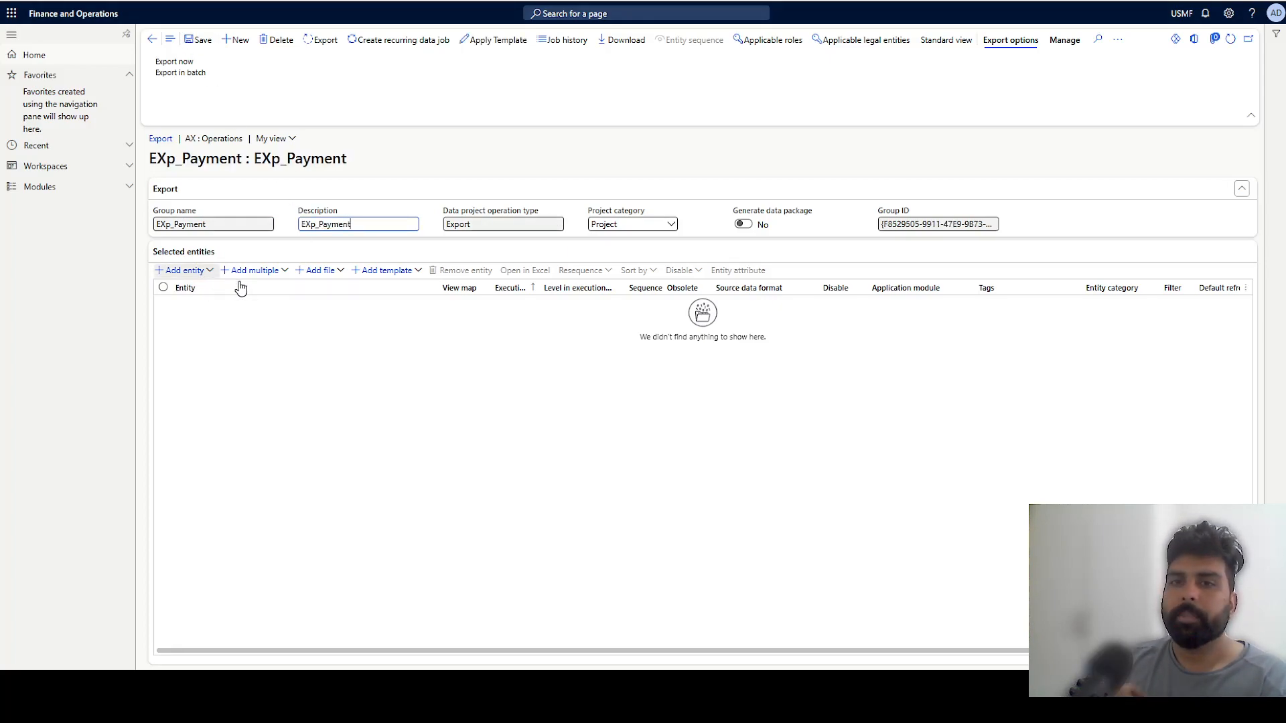
Add the Payments template to the EXp_Payment project and export it immediately.
click(405, 273)
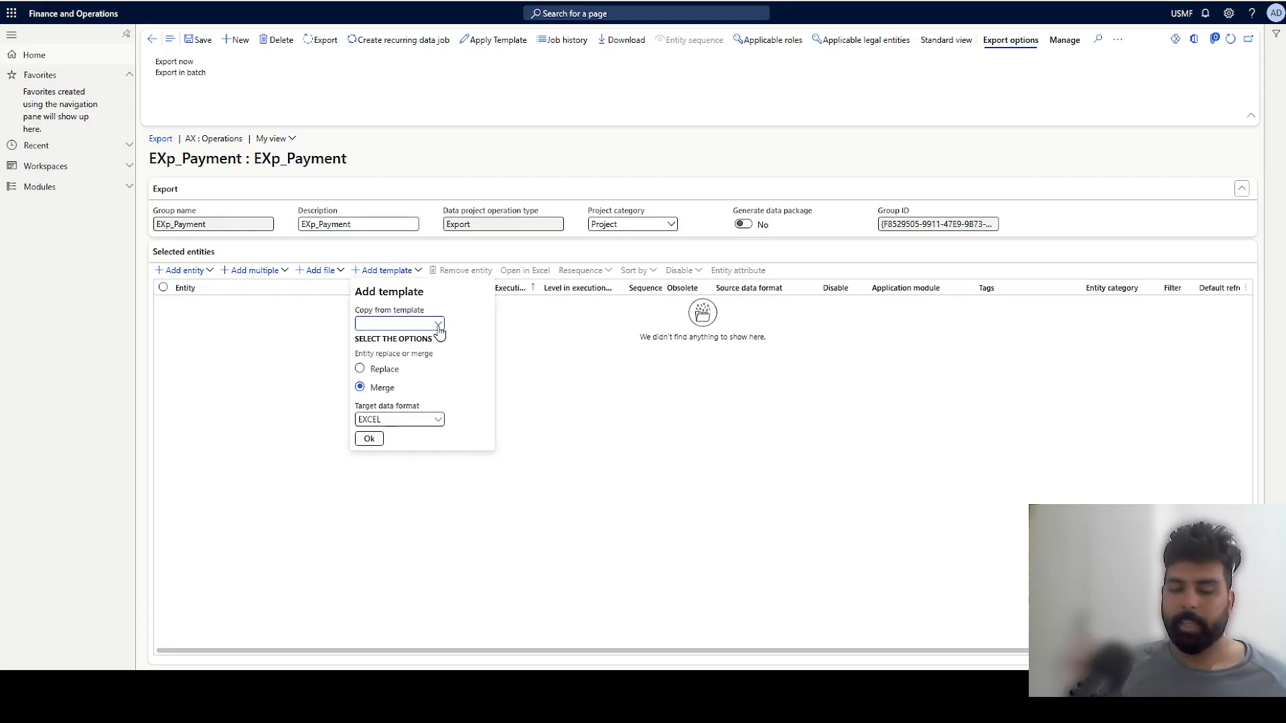
click(439, 326)
text(paymen)
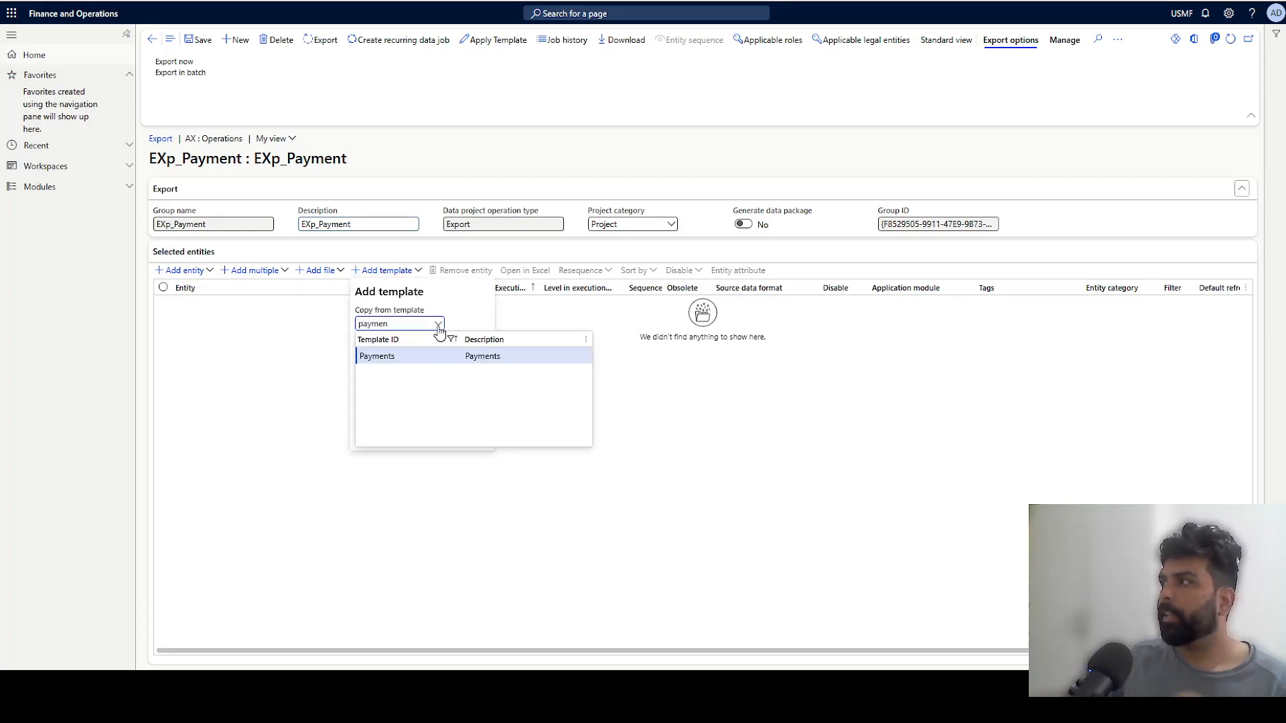
click(409, 356)
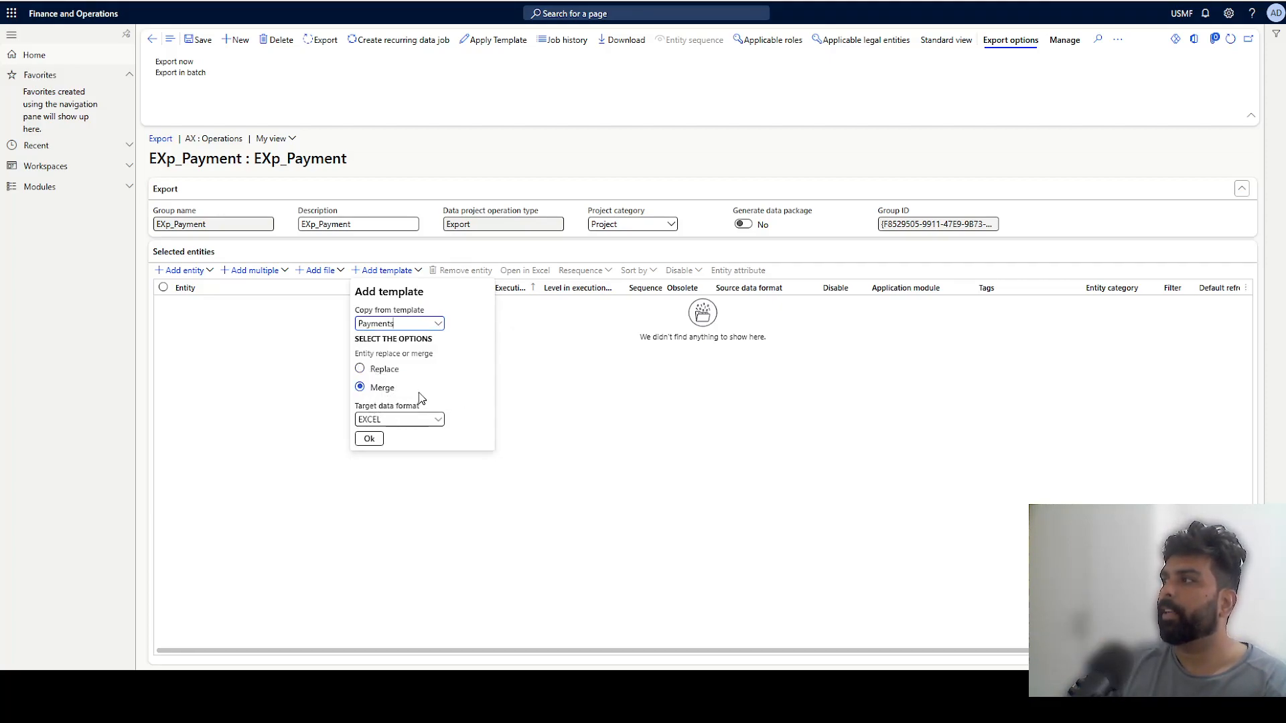
click(375, 439)
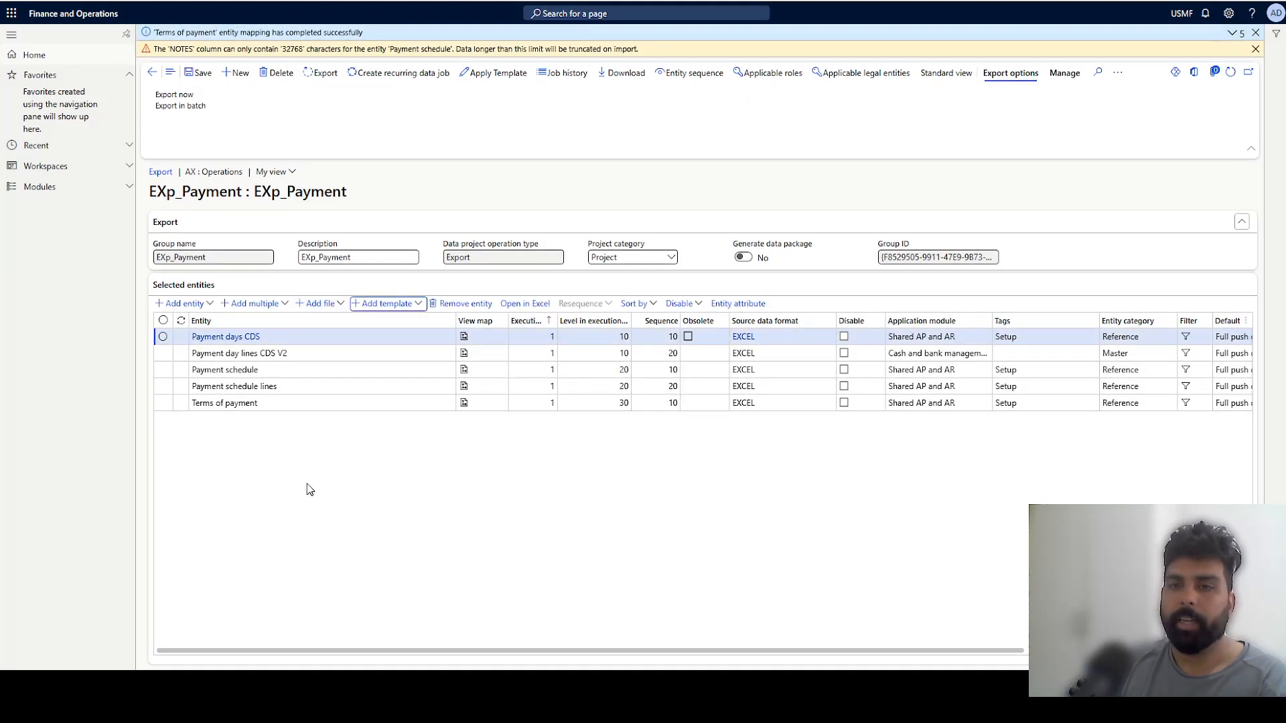
click(182, 97)
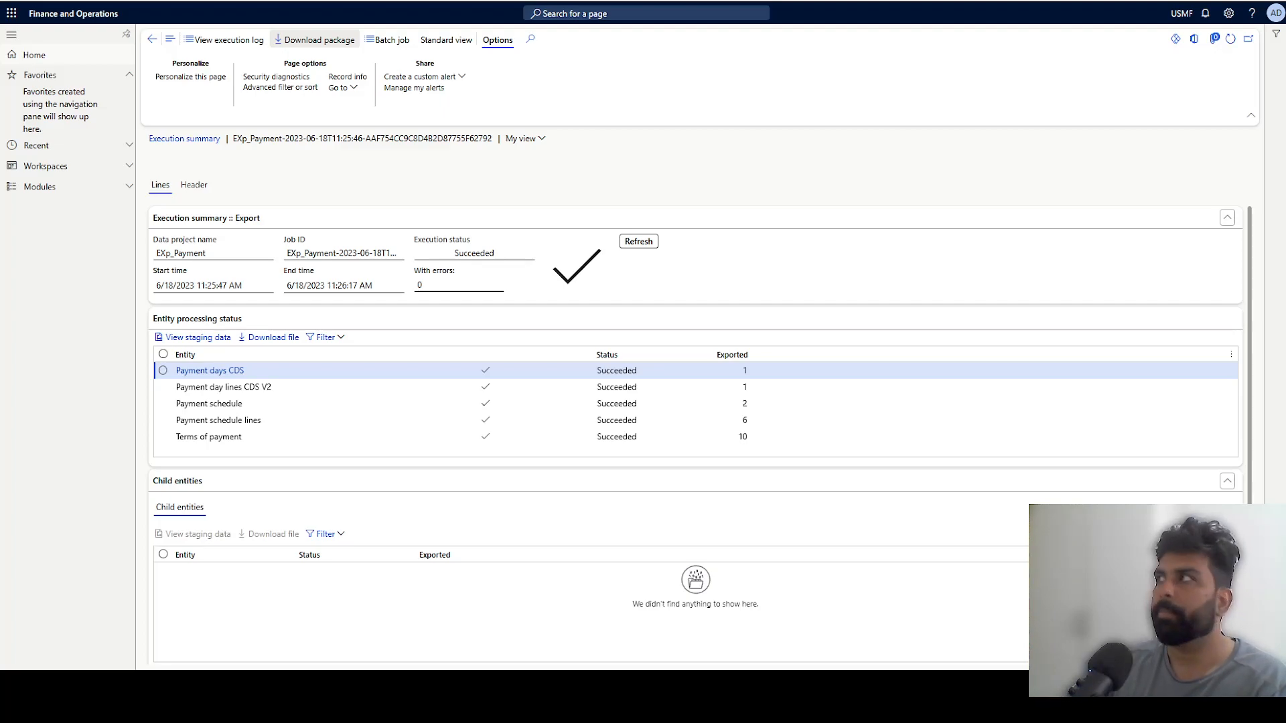
Return to the data management templates and save a new template with ID Test and description Test.
click(400, 0)
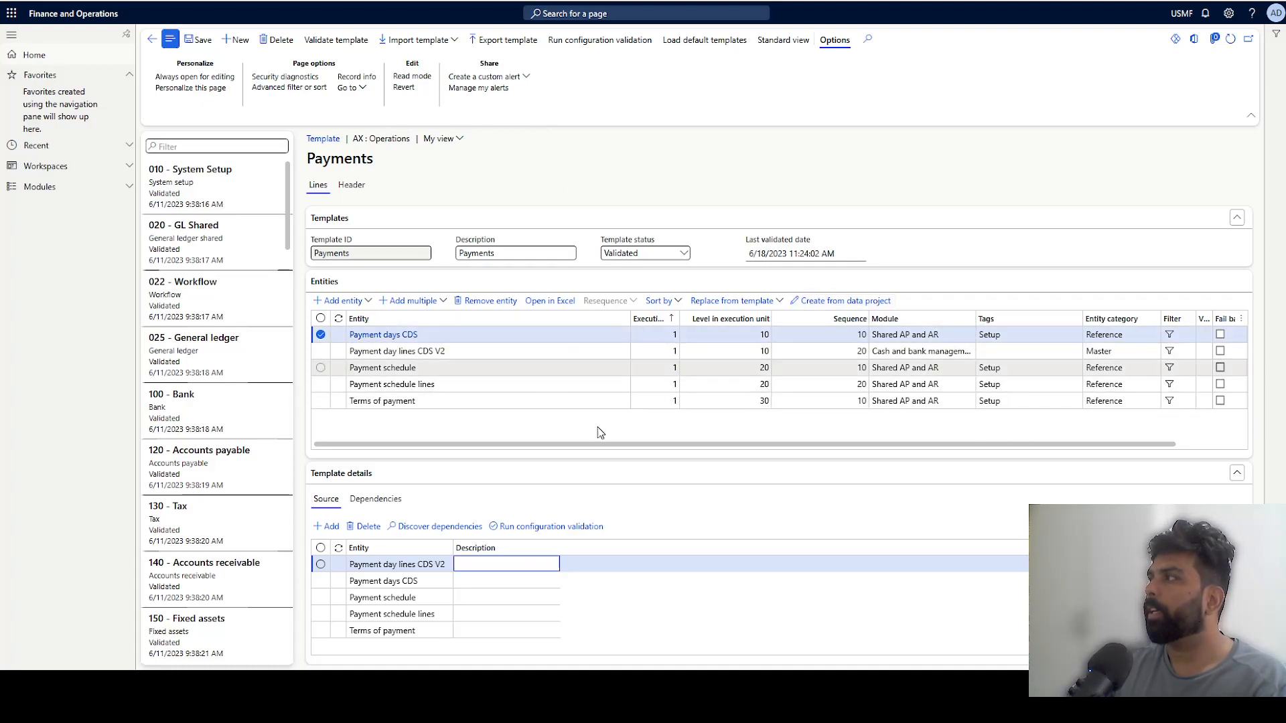
click(235, 39)
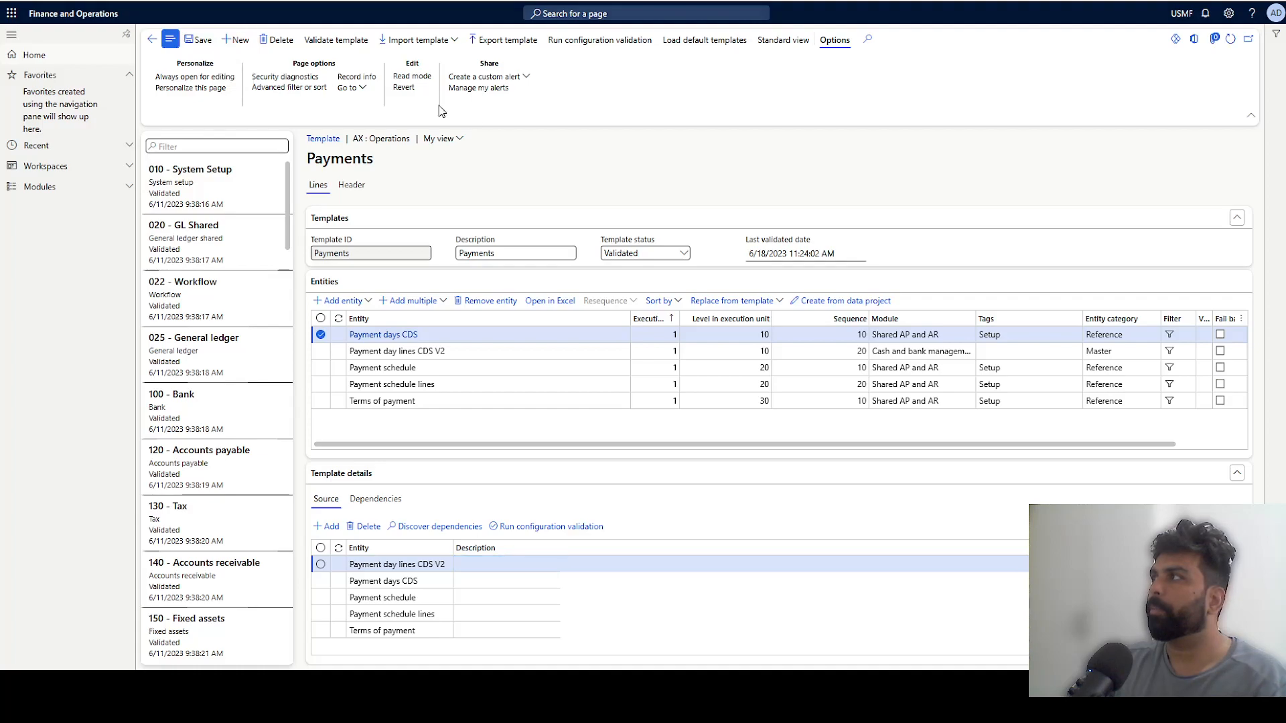
text(Te)
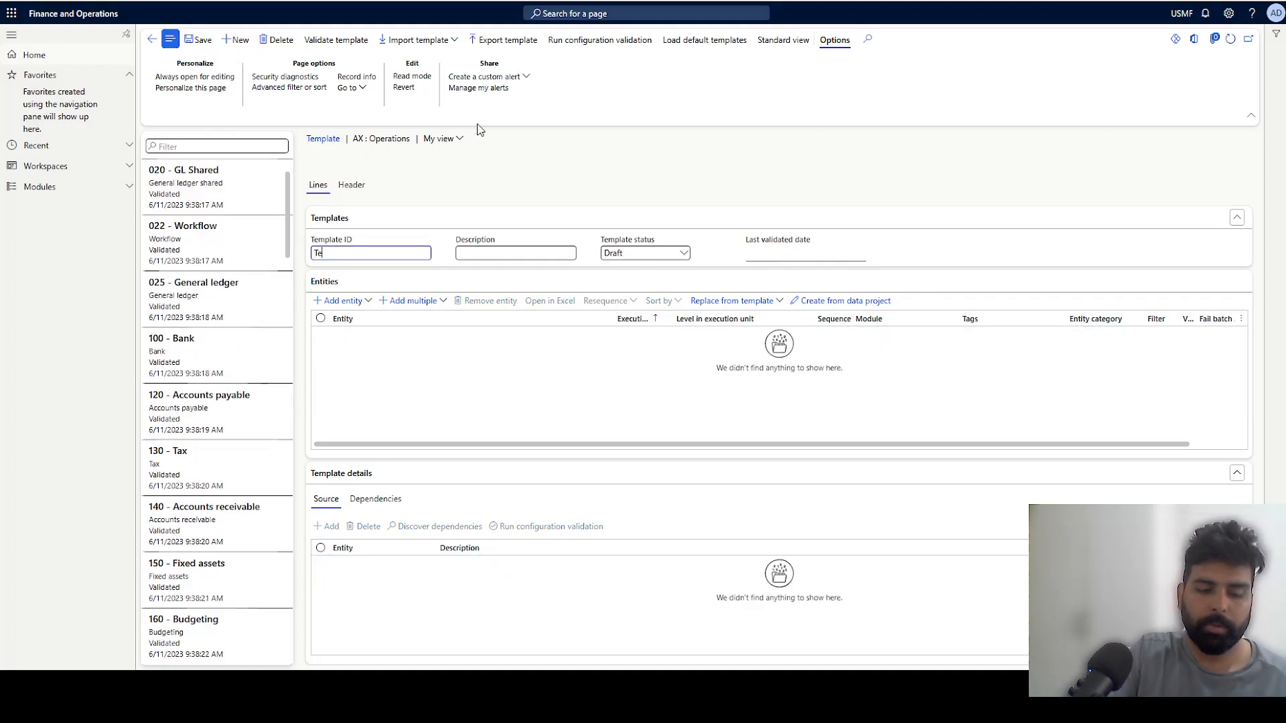
text(Test)
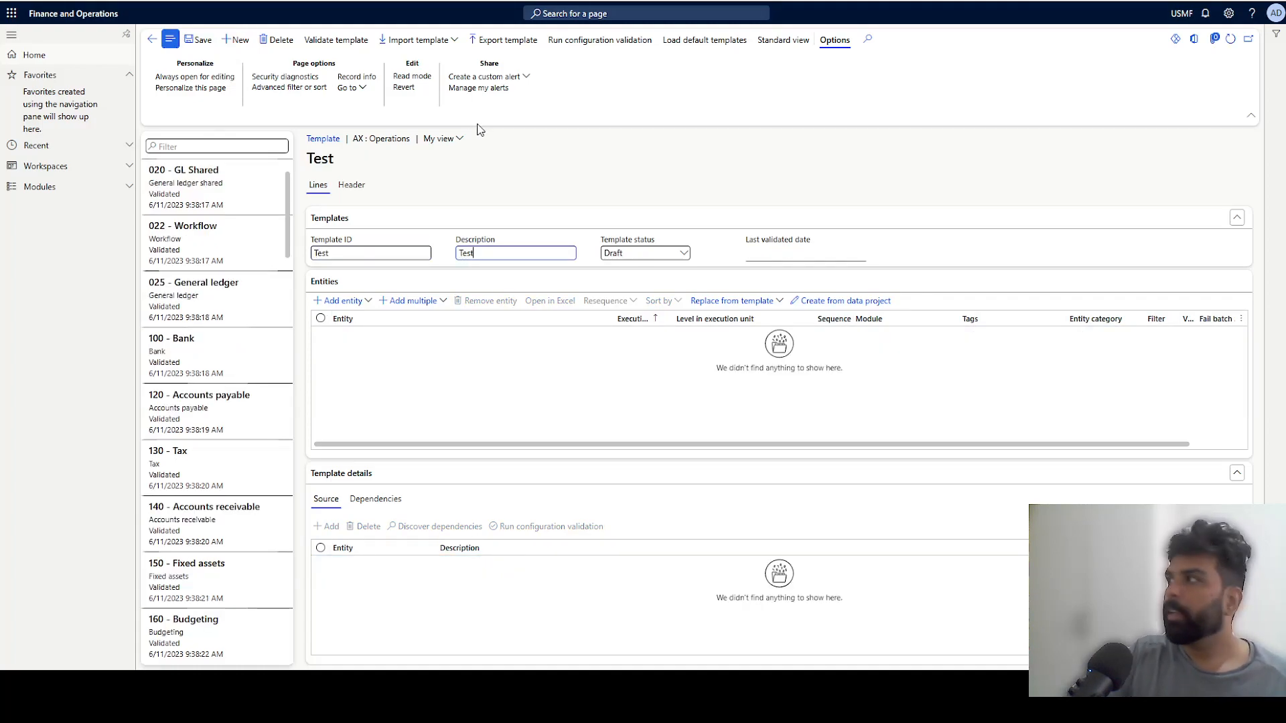
click(202, 46)
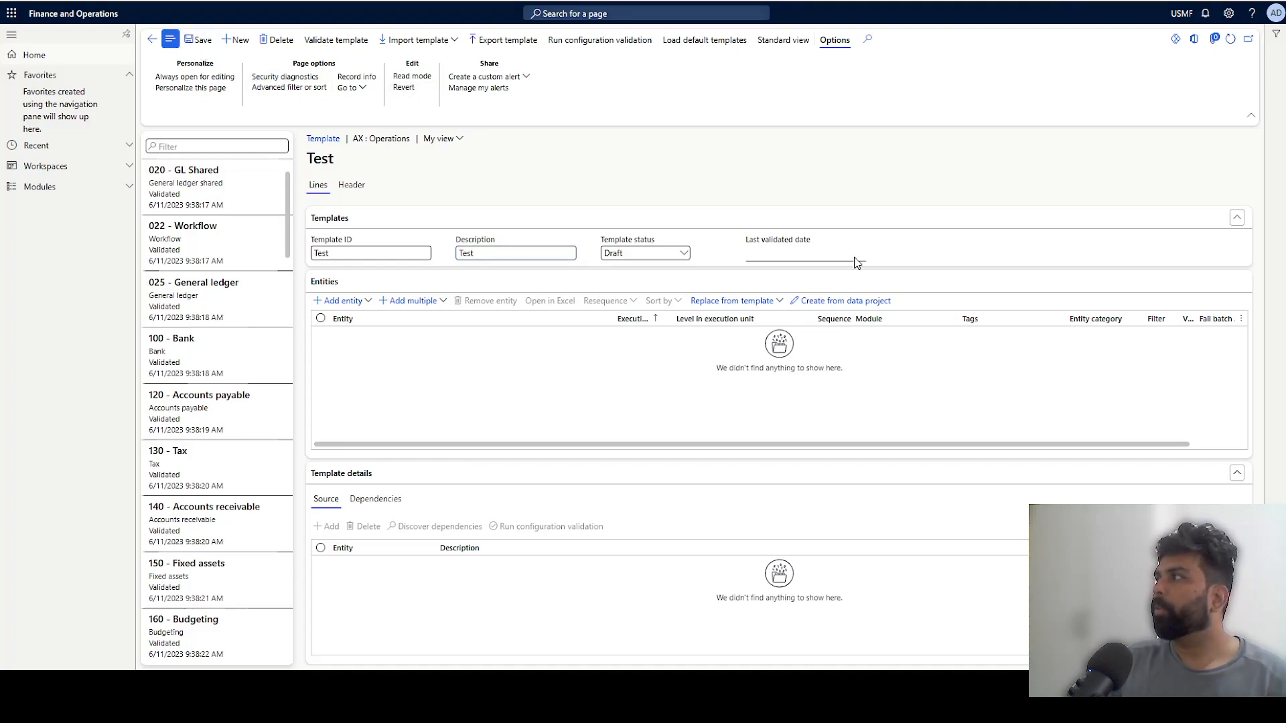
Fill the Test template with entities from the EXp_Payment data project.
click(831, 301)
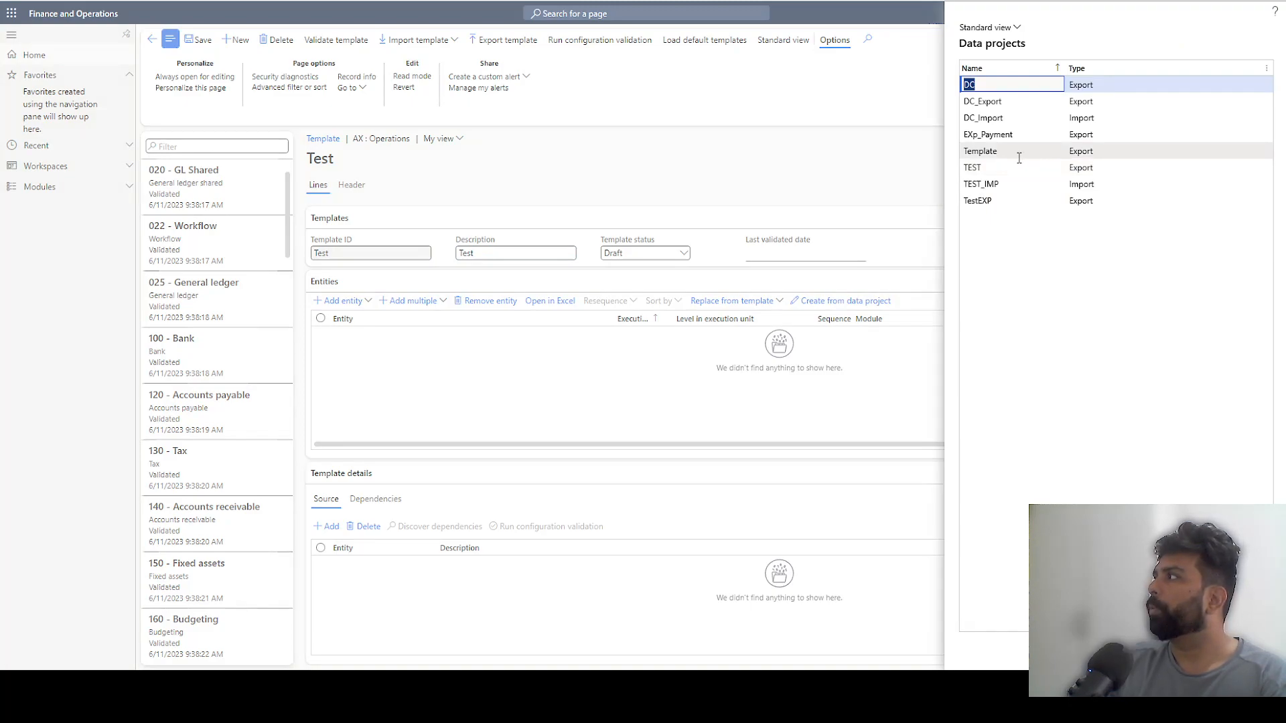
click(1004, 135)
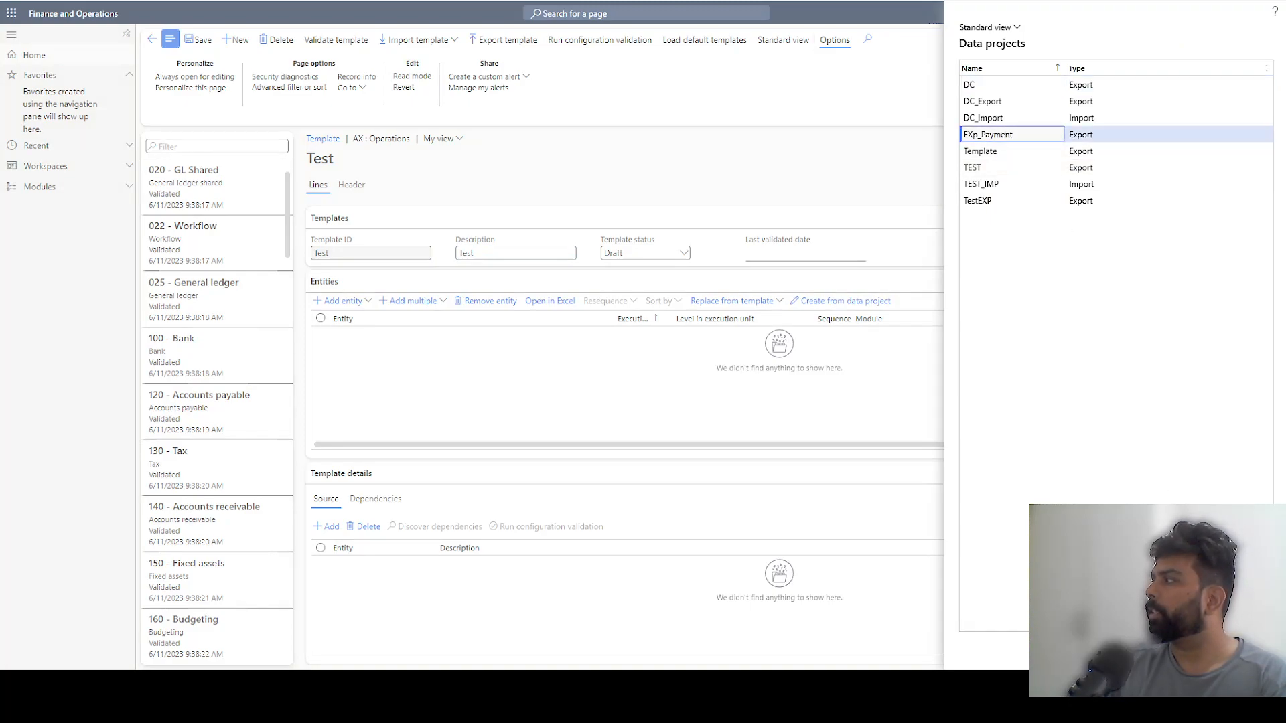
click(1203, 651)
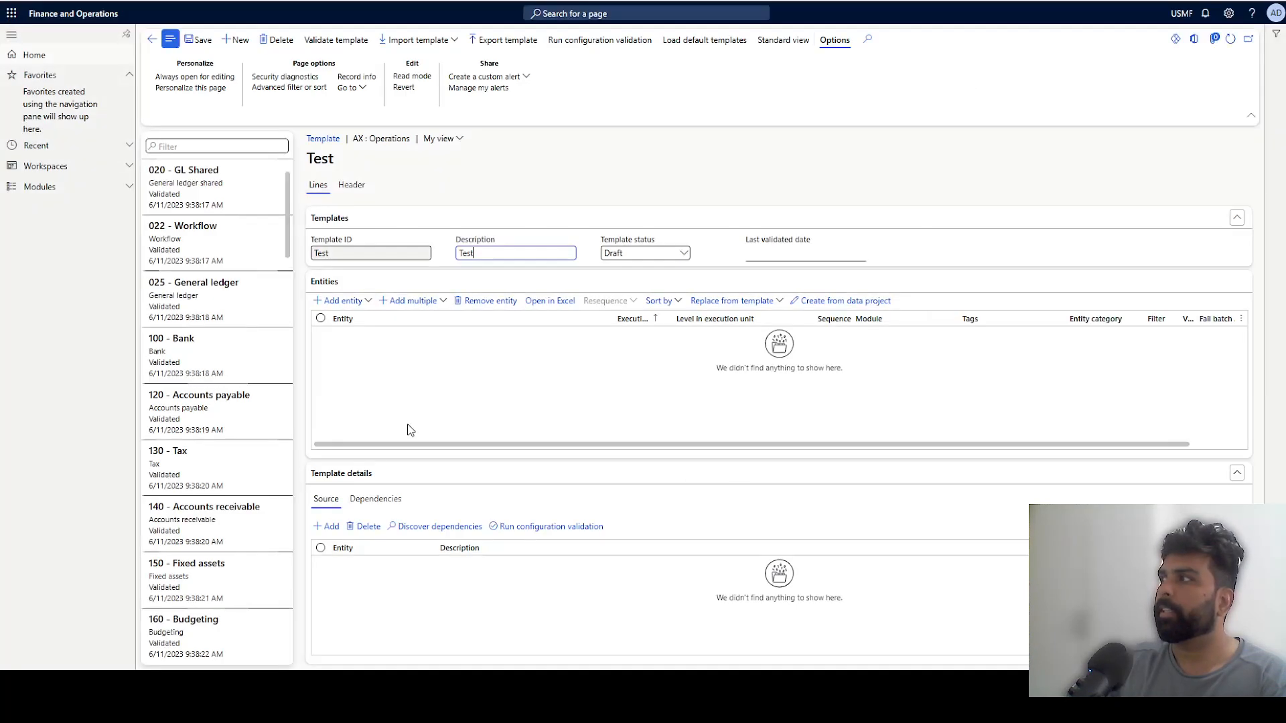